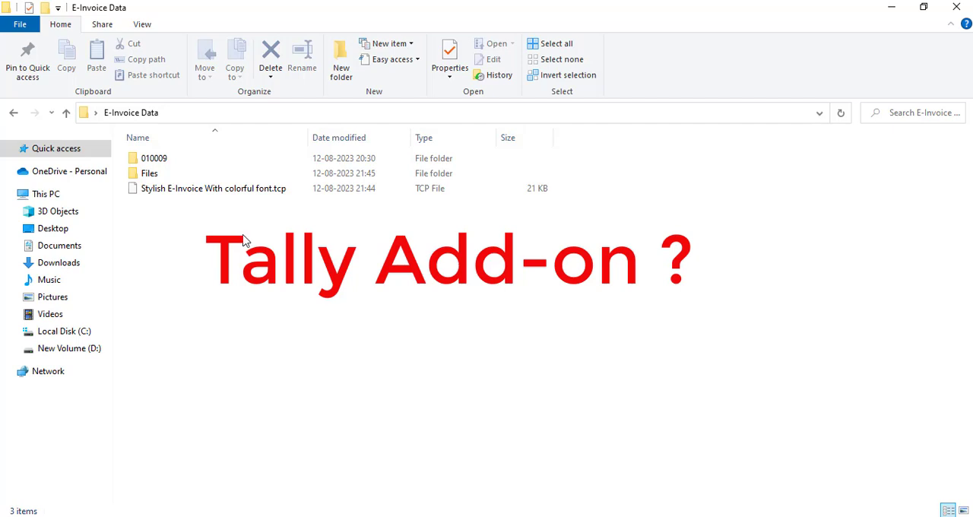
click(237, 196)
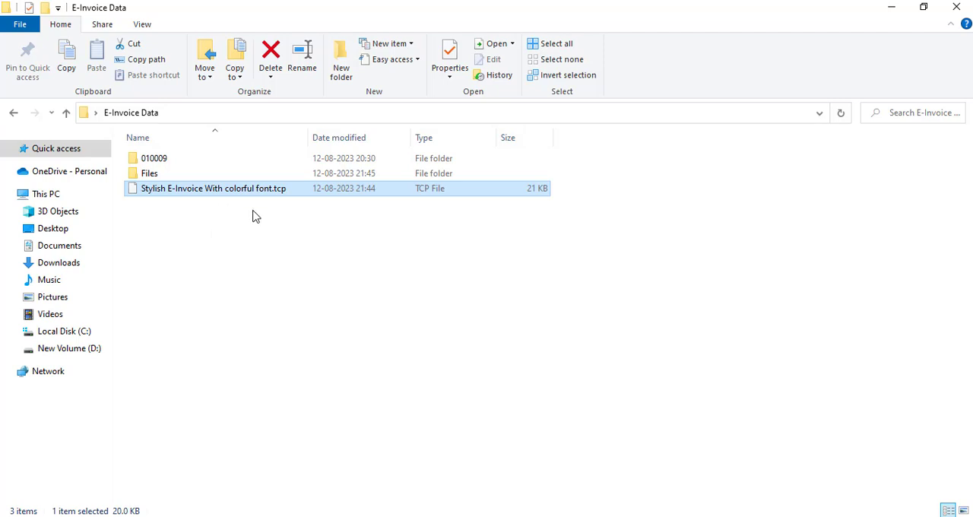
click(267, 247)
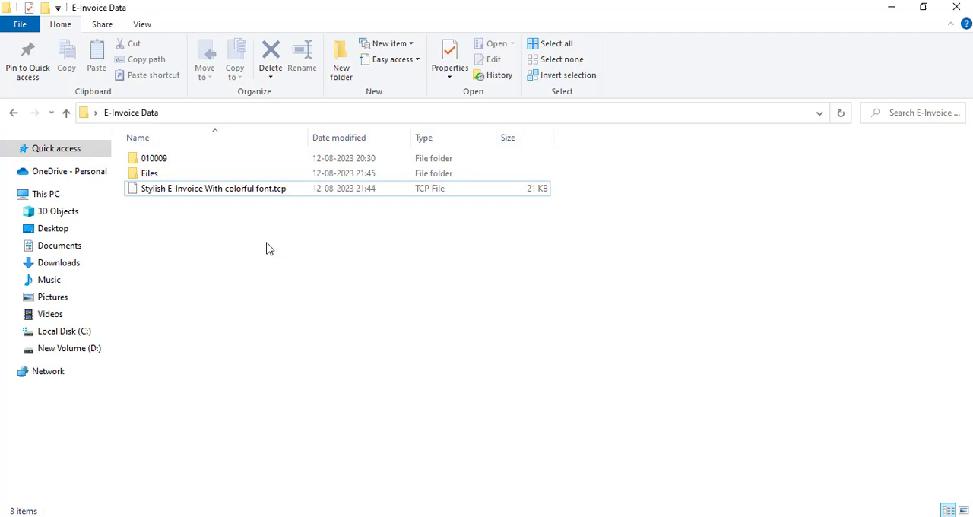
- Copy the path of the E-Invoice Data folder that holds Stylish E-Invoice With colorful font.tcp
click(242, 193)
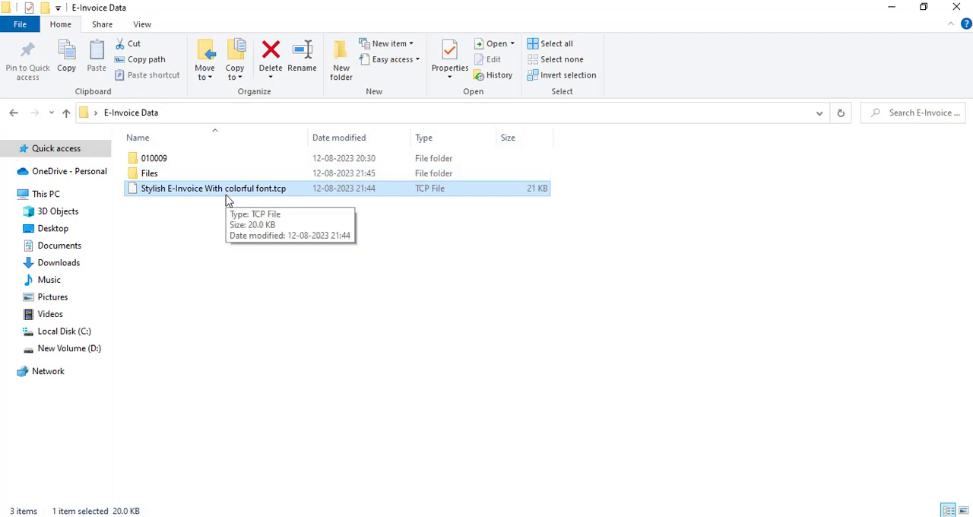
click(349, 123)
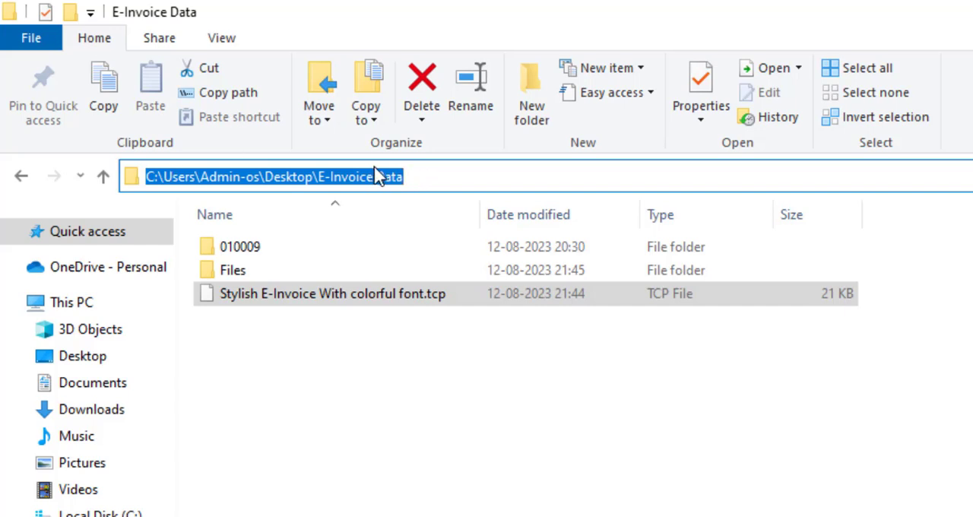
click(426, 182)
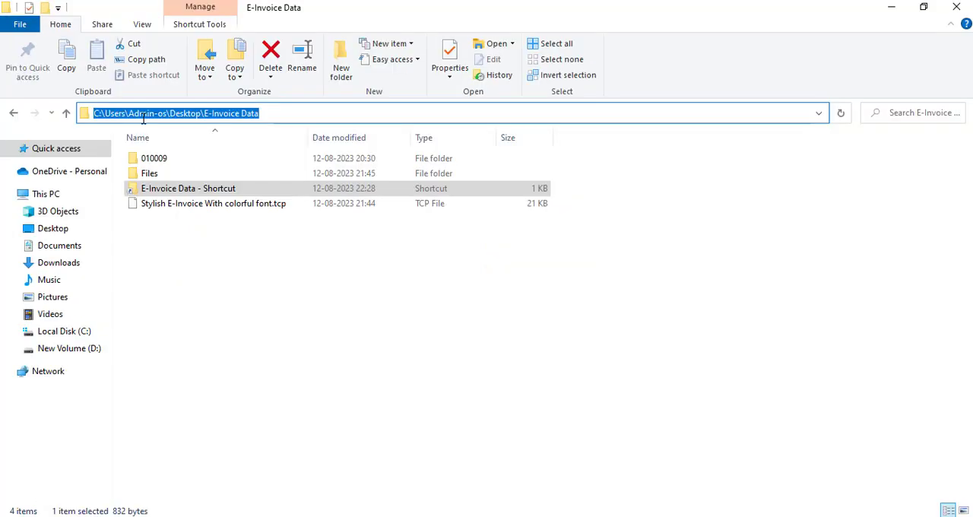
right_click(143, 118)
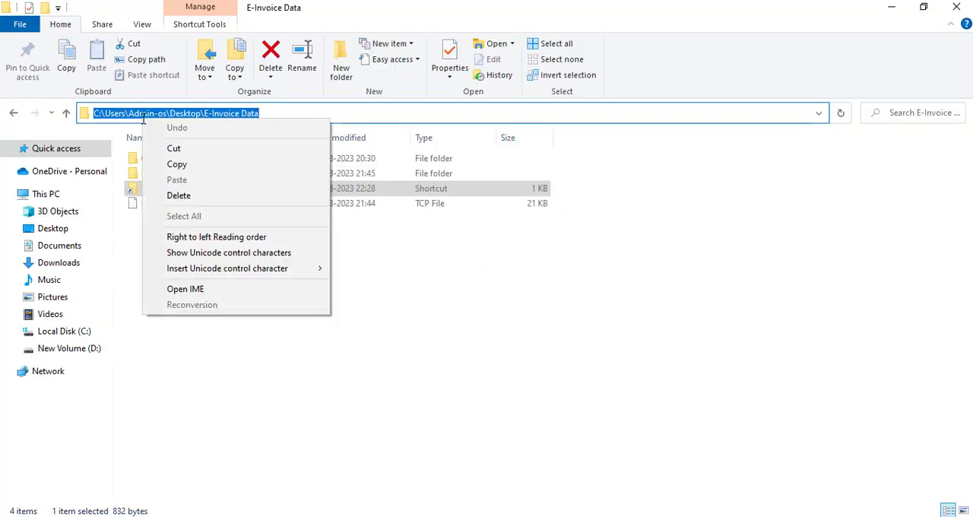
click(181, 163)
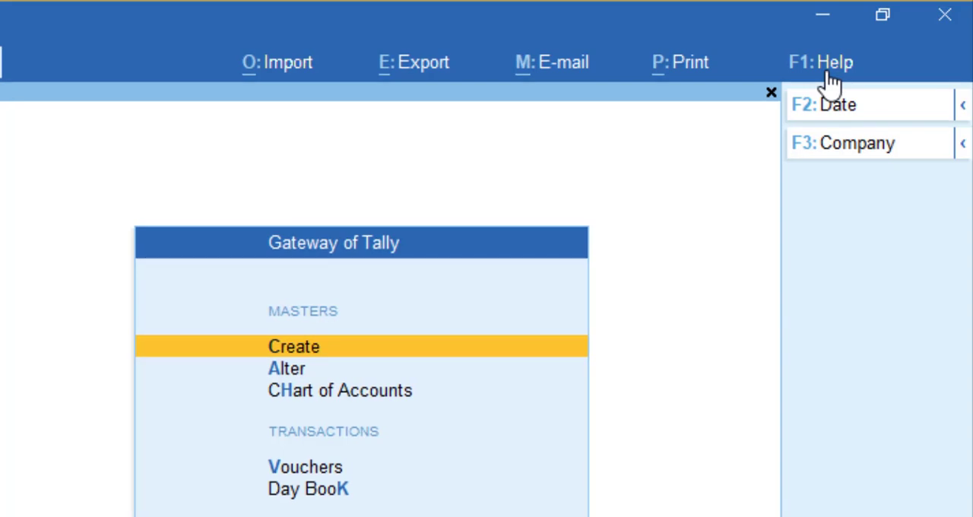
- Switch to TallyPrime and open the local TDL configuration, keeping Load selected TDL files on startup at Yes
click(896, 36)
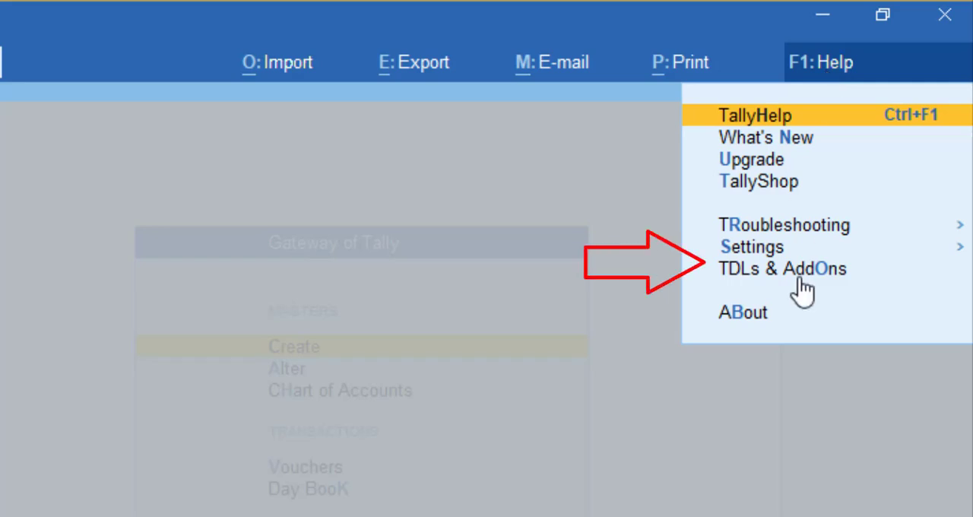
click(752, 280)
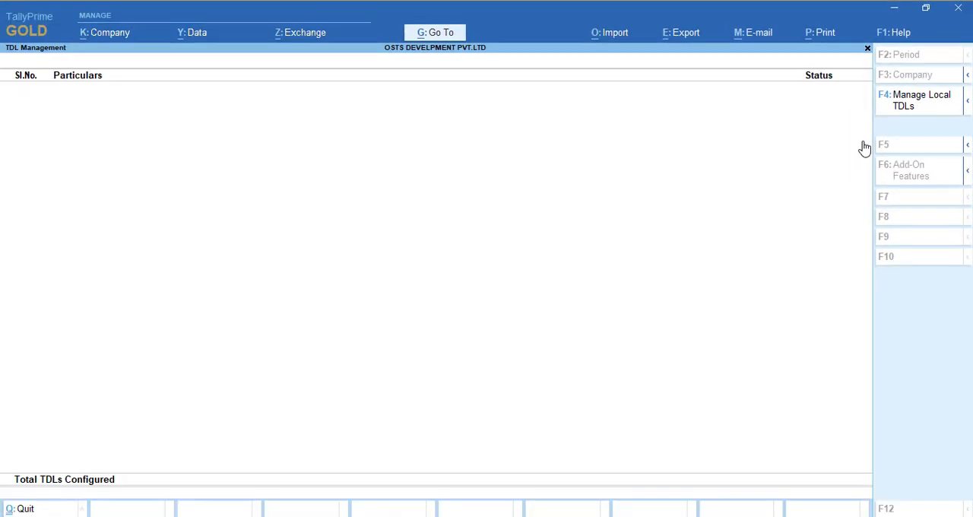
click(908, 107)
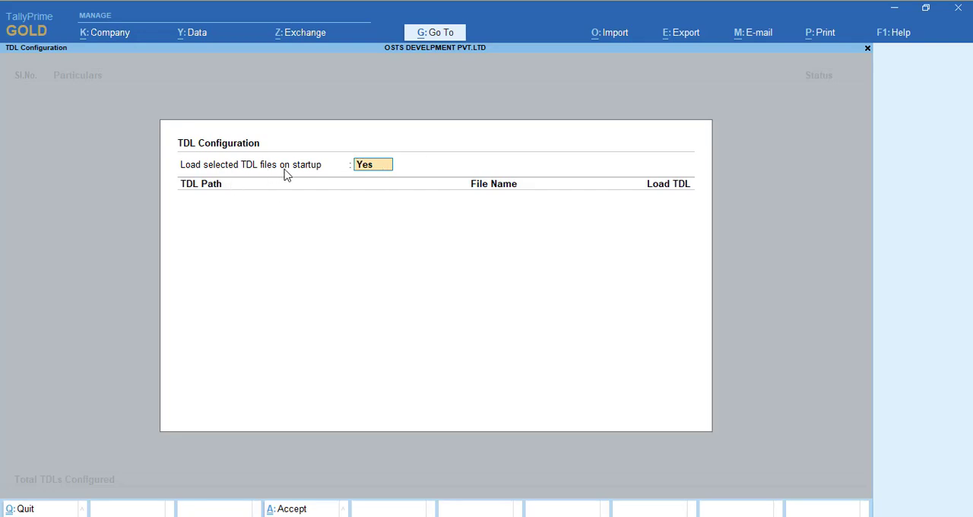
key(Return)
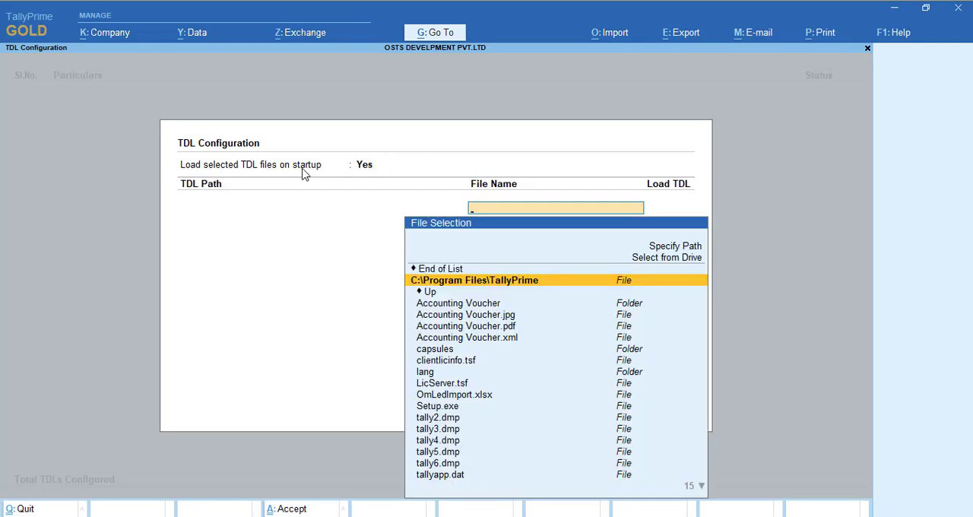
- Browse the drive to the E-Invoice Data folder on the Desktop as the TDL path
key(Up)
key(Up)
key(Up)
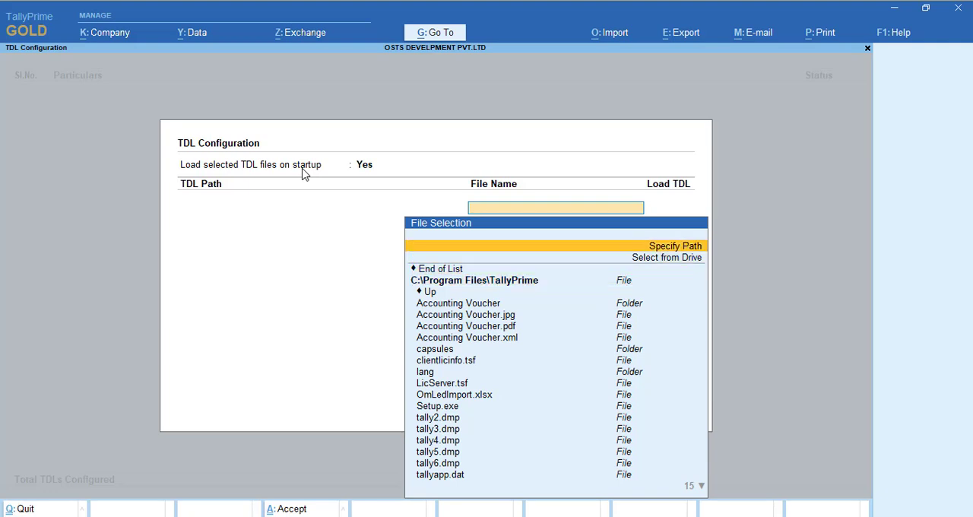
key(Down)
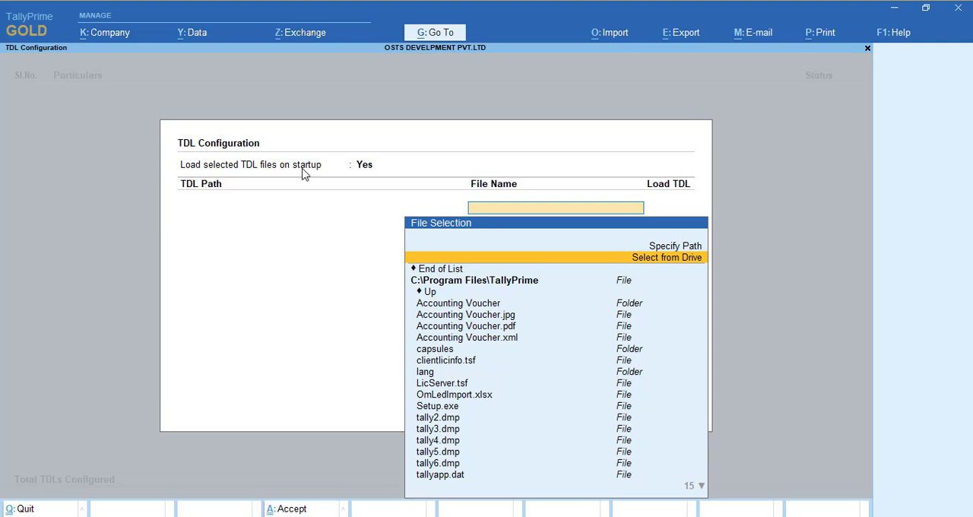
key(Return)
key(Down)
key(Down)
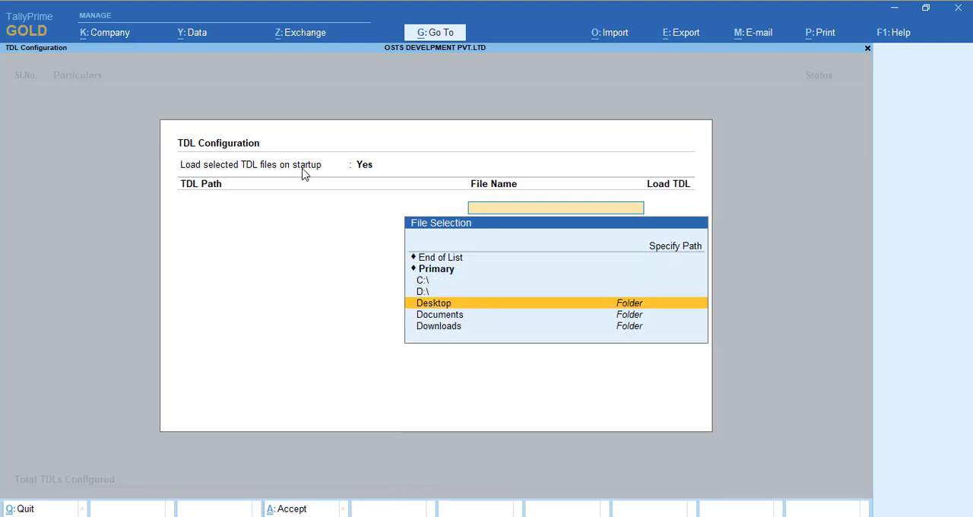
key(Return)
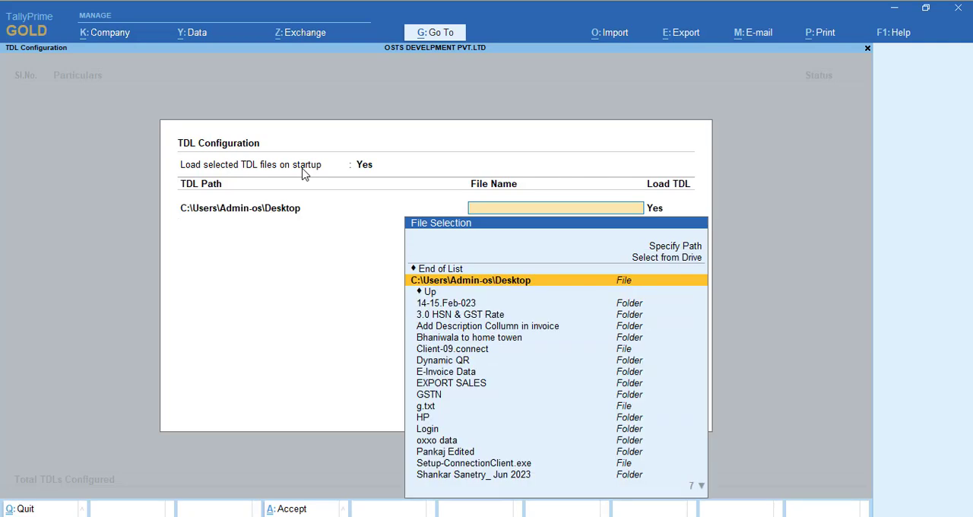
text(e)
key(Return)
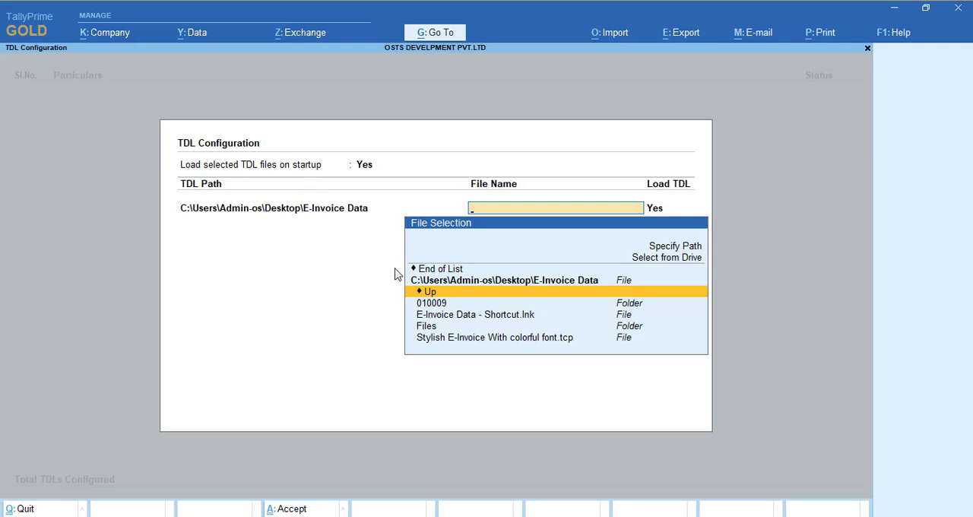
- Add Stylish E-Invoice With colorful font.tcp with Load TDL set to Yes, save the configuration and return to the Gateway of Tally
click(472, 339)
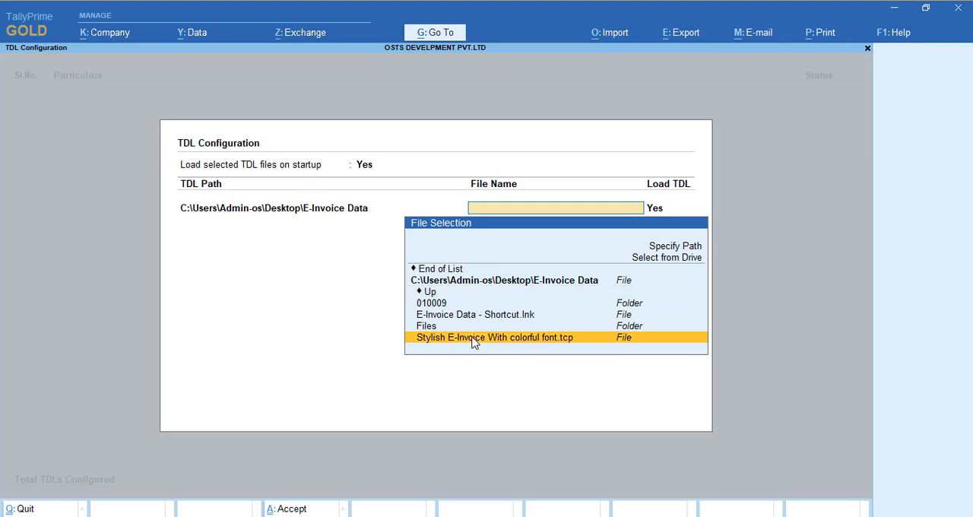
click(556, 339)
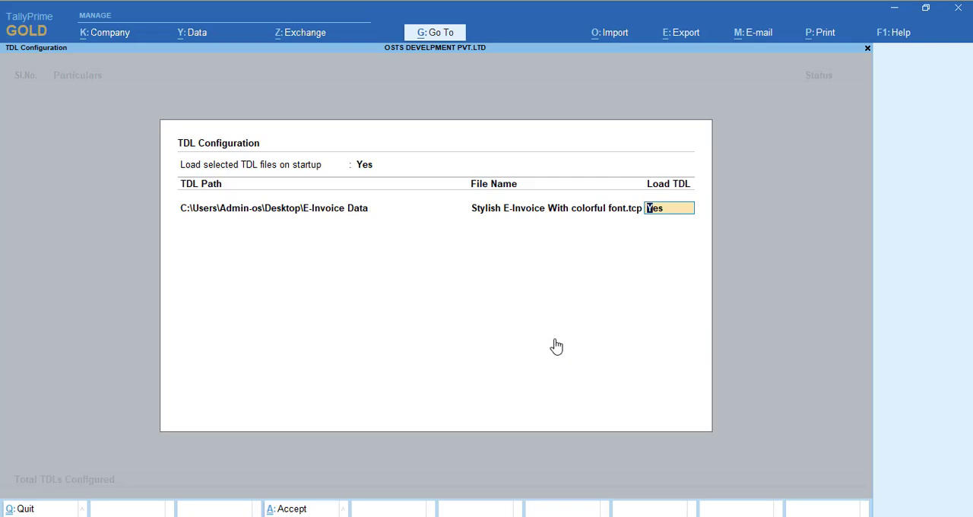
key(Return)
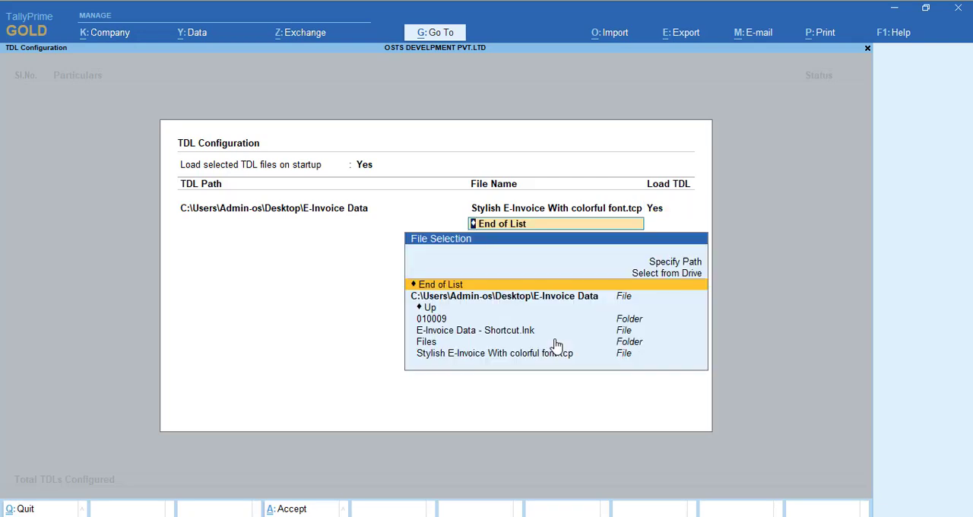
key(ctrl+a)
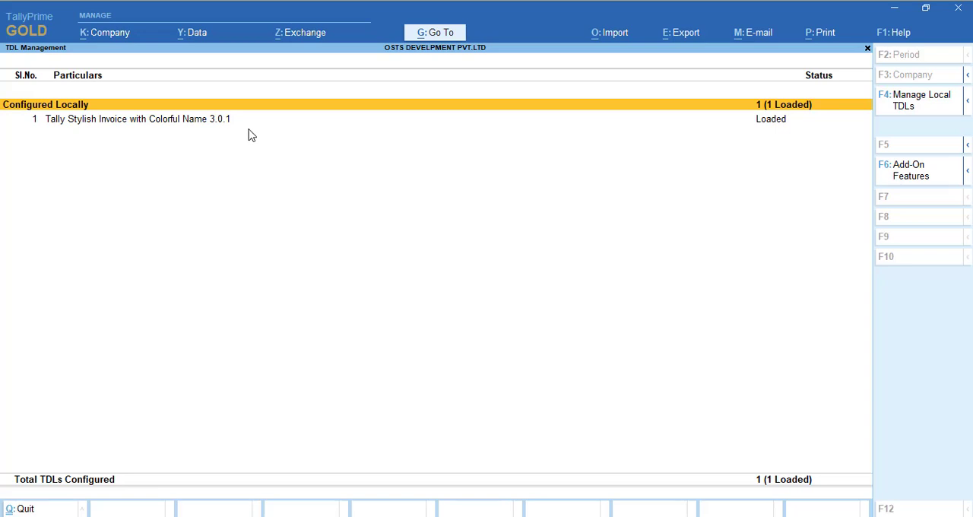
key(Escape)
key(Escape)
key(Escape)
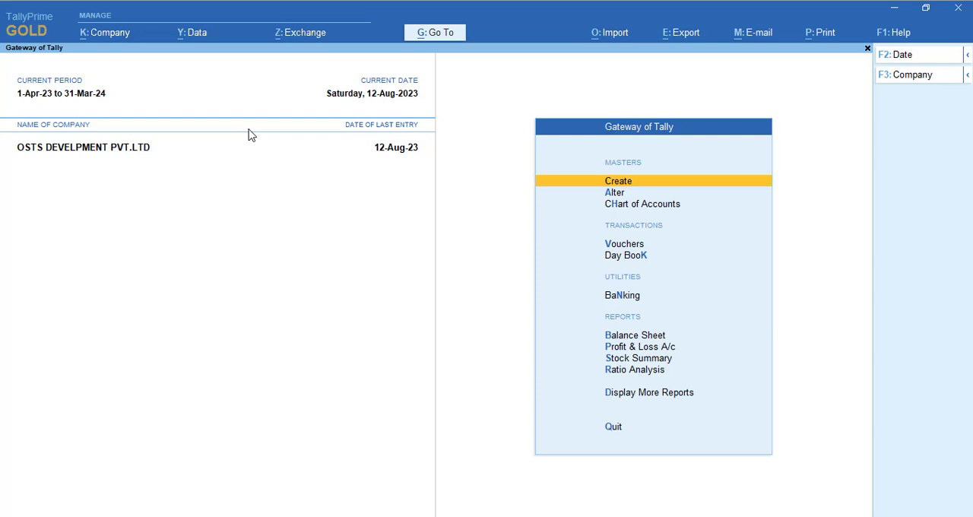
- Check the status of the stylish invoice add-on in TDL Management and return to the Gateway of Tally
click(900, 35)
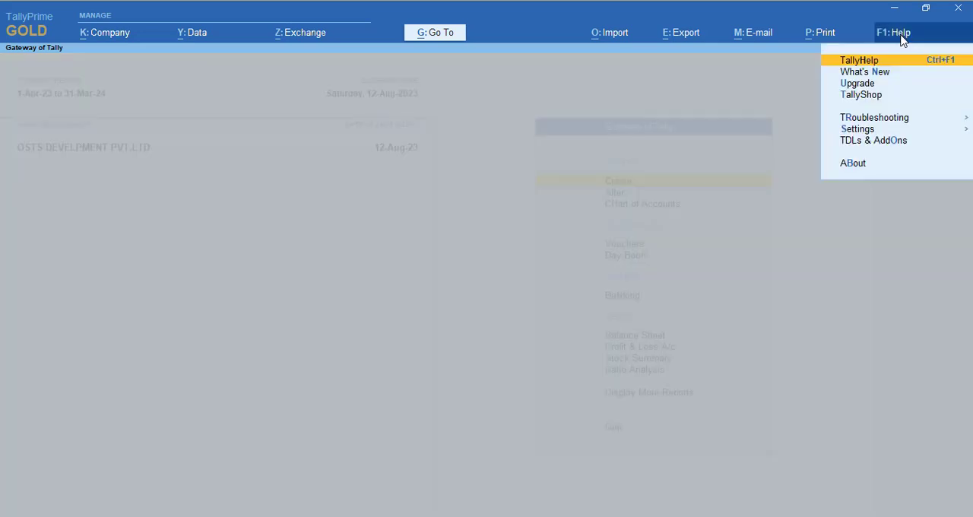
click(882, 141)
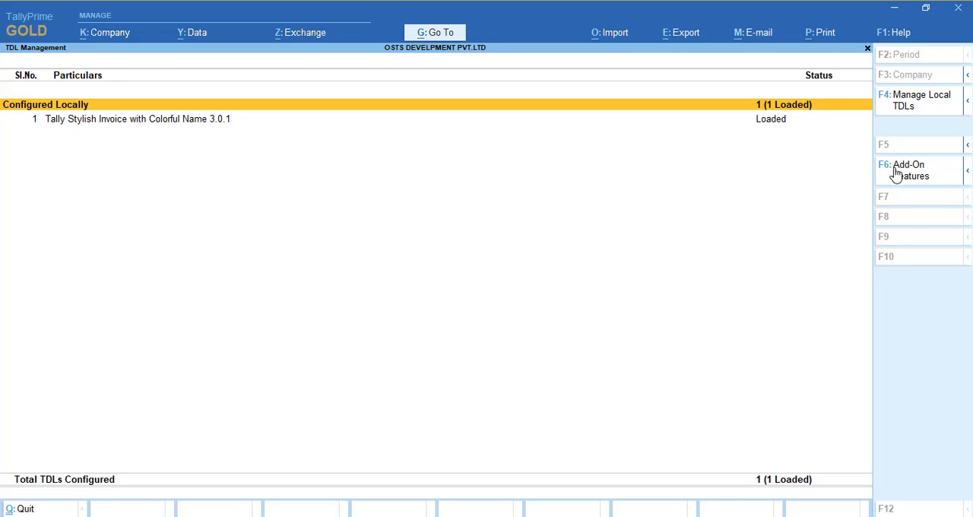
key(Escape)
key(Escape)
key(Escape)
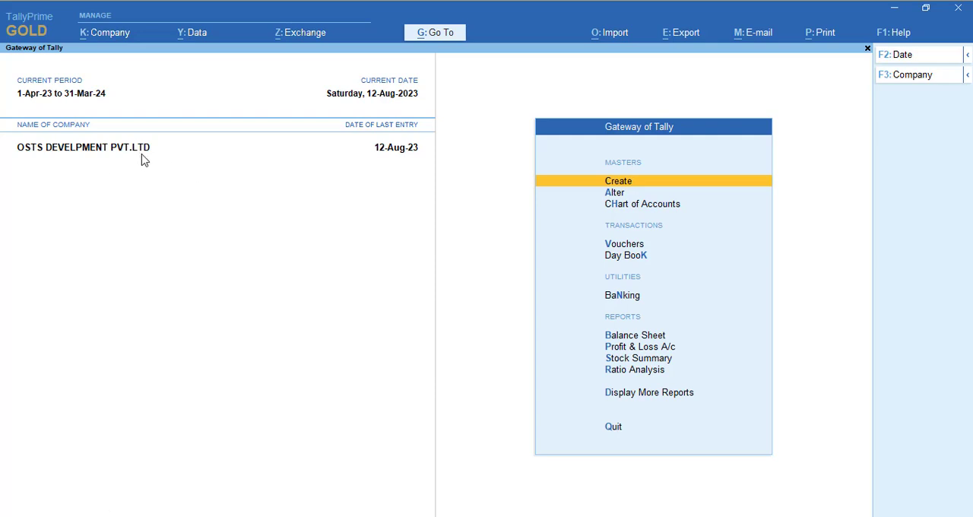
- Set Enable Stylish Invoice Customization to Yes in the add-on features, view its options and exit without saving
click(897, 34)
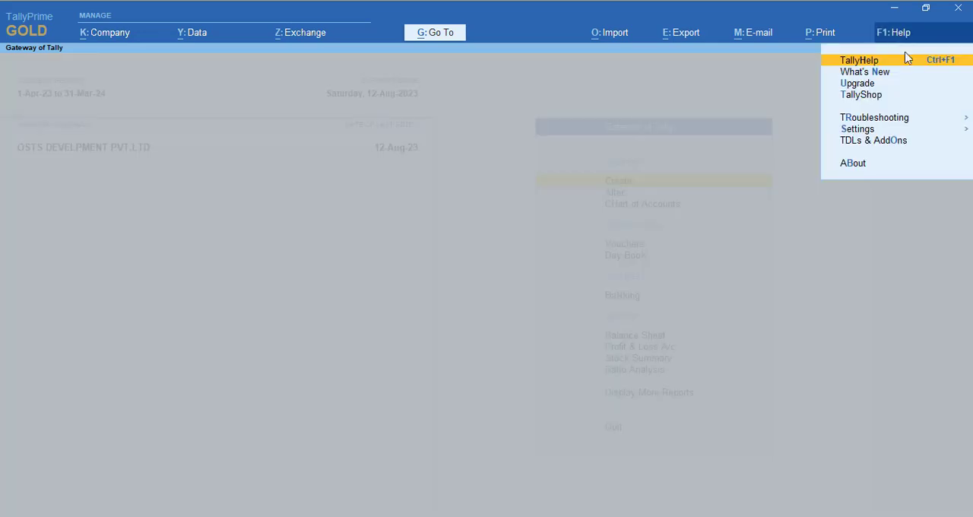
click(886, 142)
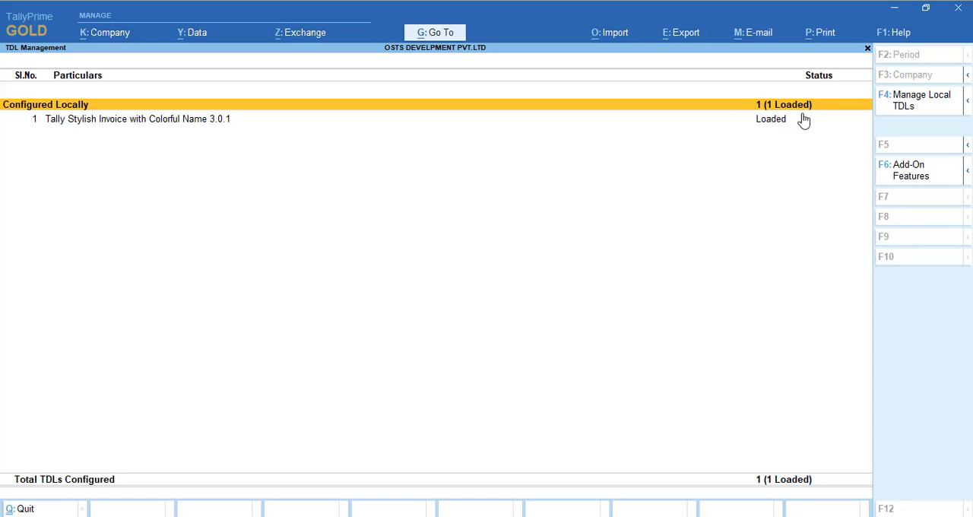
click(913, 184)
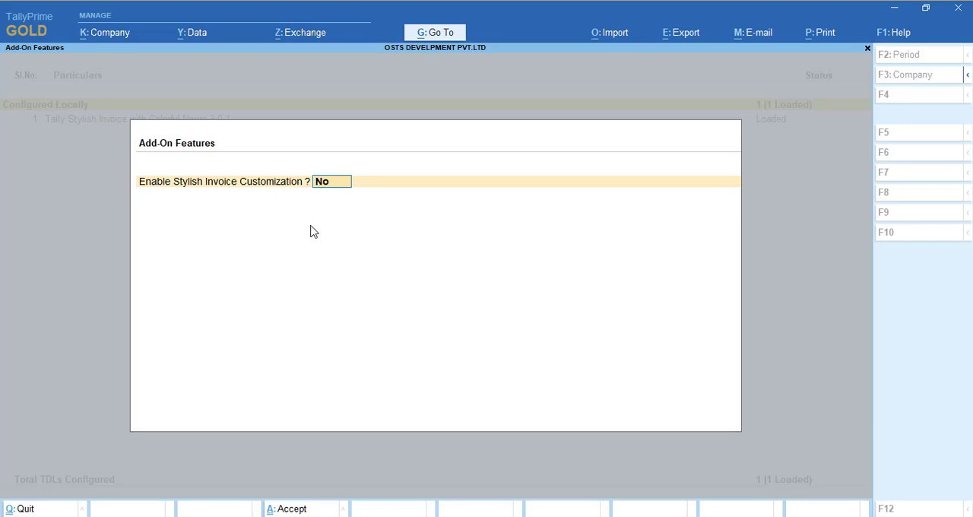
text(y)
key(Return)
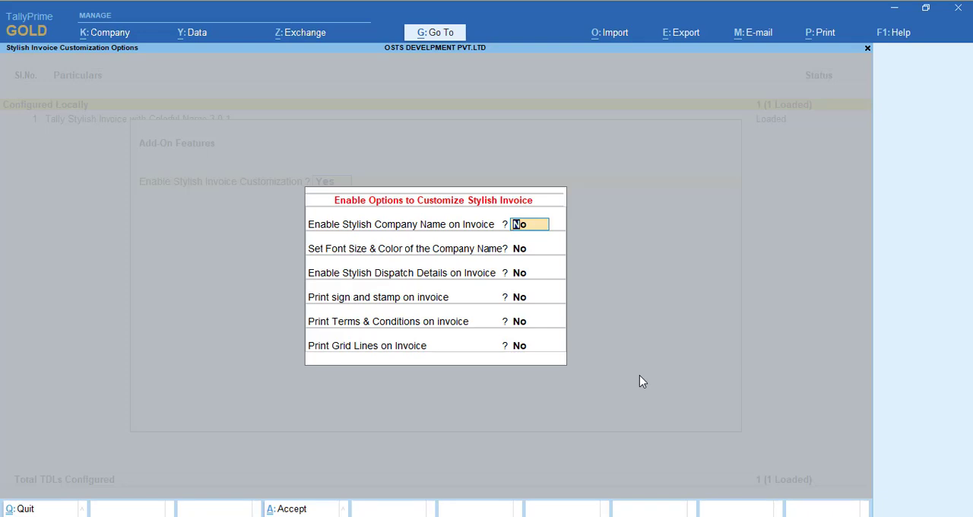
text(y)
key(Escape)
- Preview the Ashoka and Company sales invoice from the Day Book and examine its default layout from header to declaration
key(Escape)
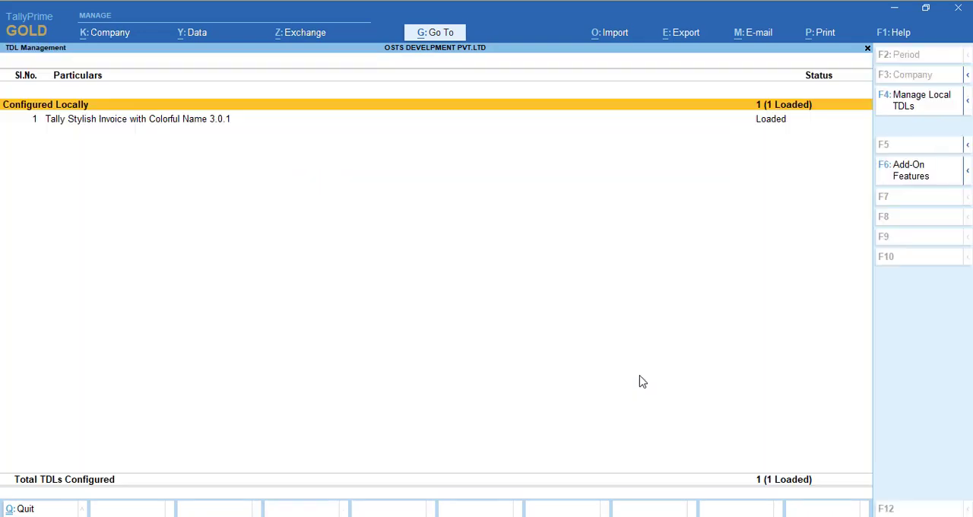
key(Escape)
key(d)
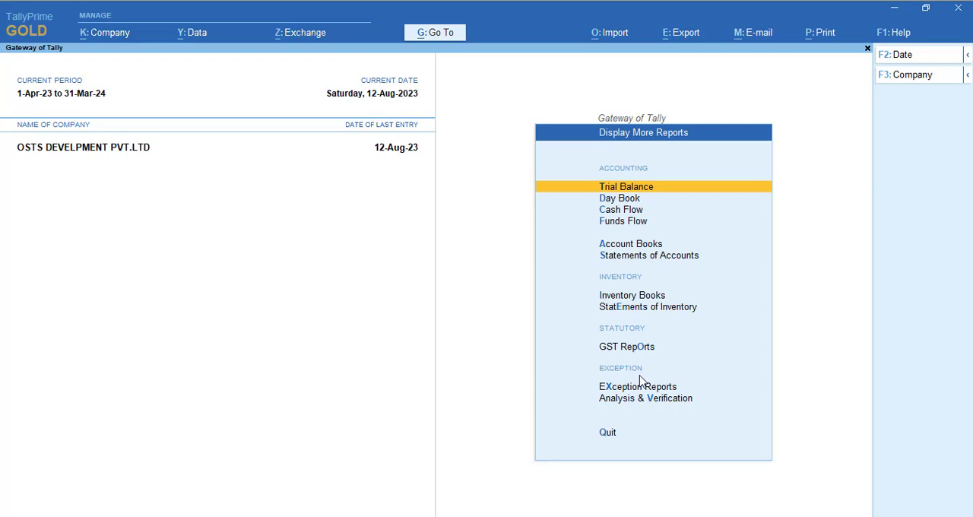
key(d)
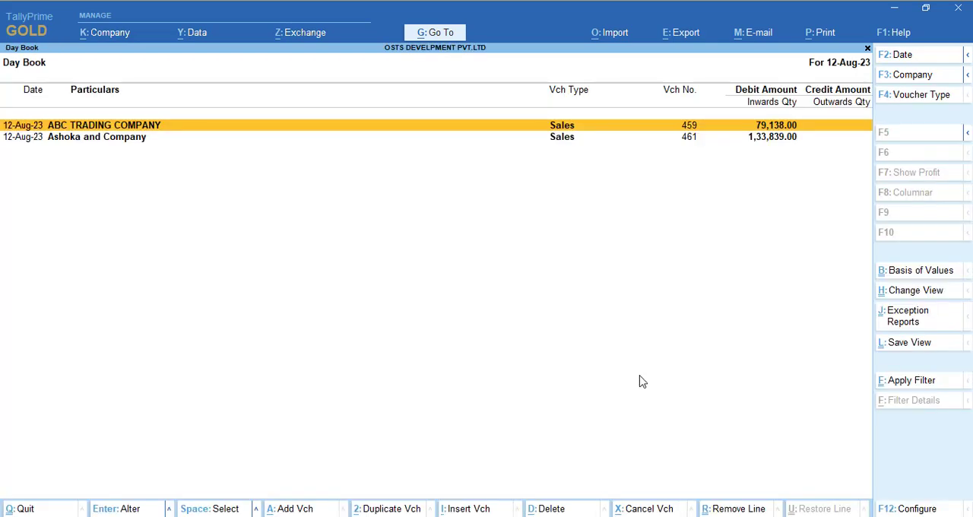
key(Down)
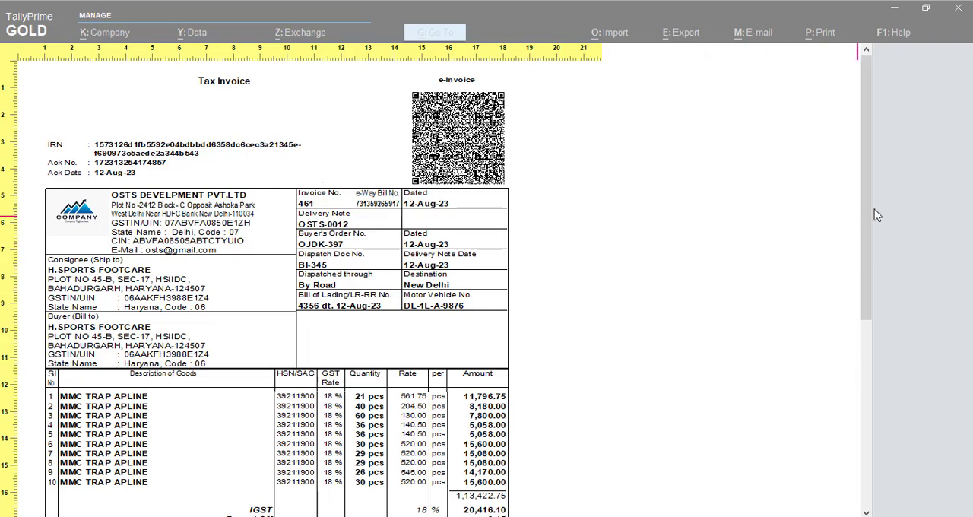
mouse_move(874, 215)
mouse_down()
mouse_move(867, 210)
mouse_move(879, 417)
mouse_move(865, 186)
mouse_up()
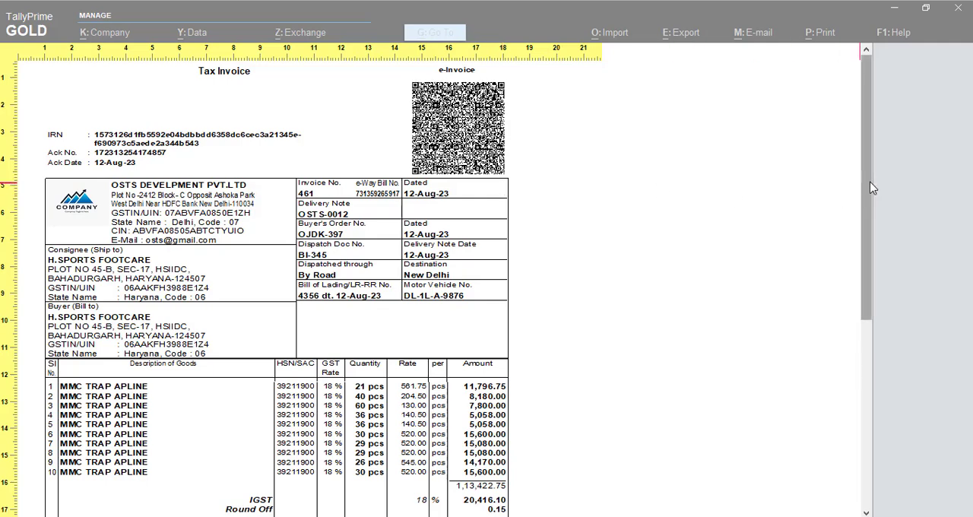
drag(866, 190, 864, 395)
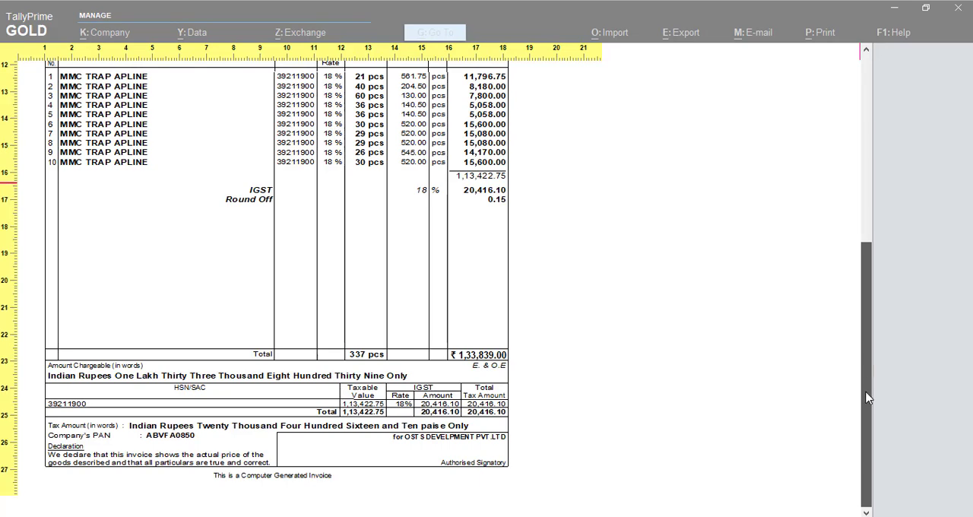
drag(857, 289, 859, 182)
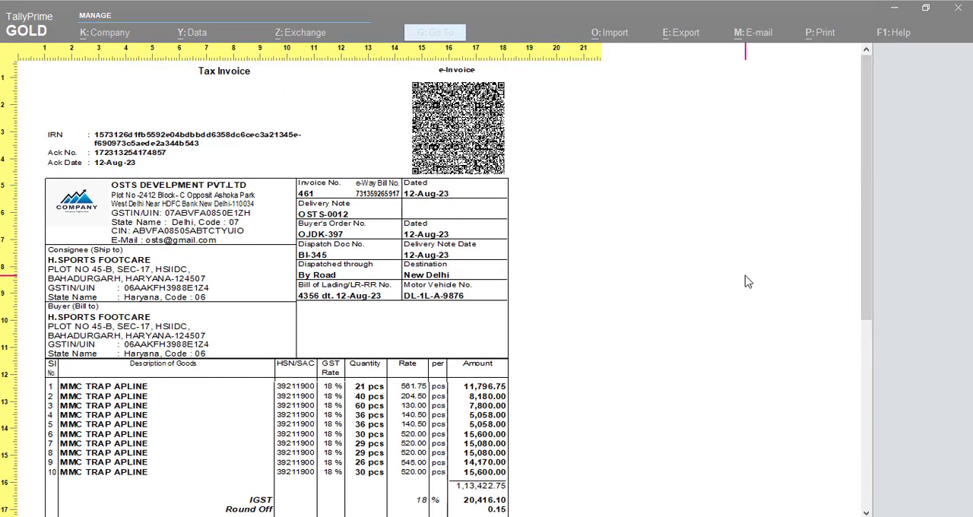
- Close the invoice print preview and set Enable Stylish Invoice Customization to Yes in the add-on features
key(Escape)
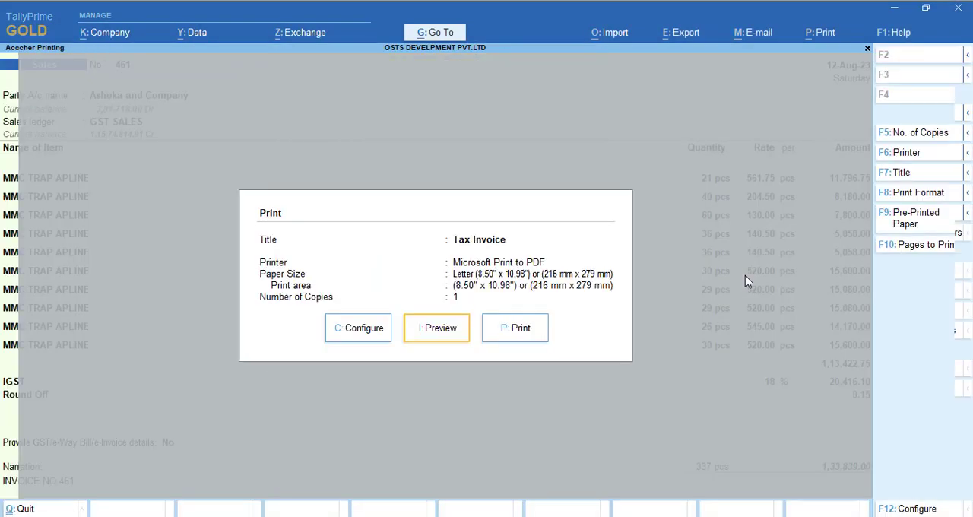
key(Escape)
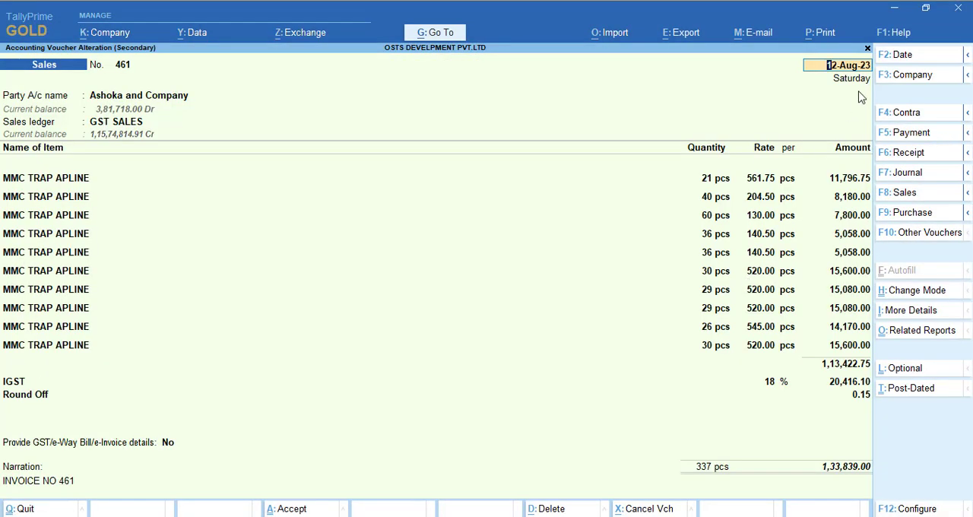
click(902, 39)
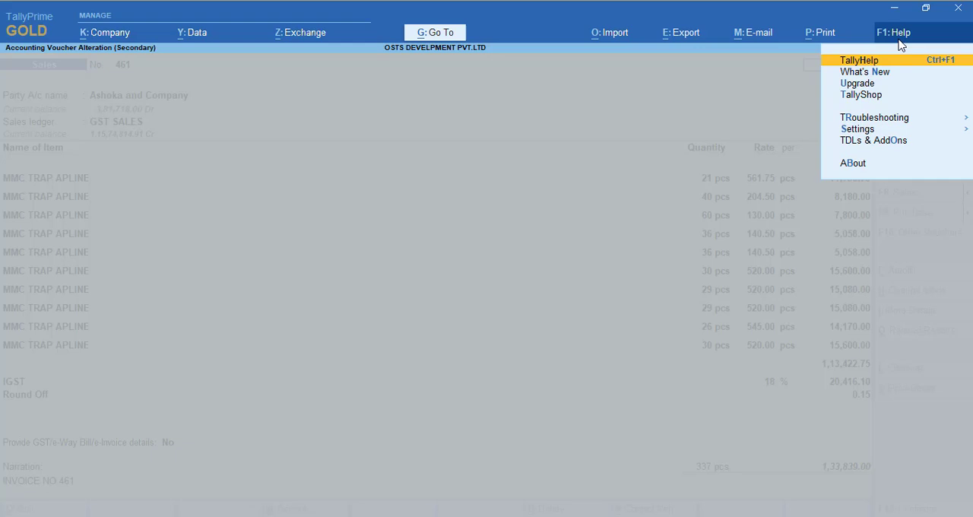
click(874, 141)
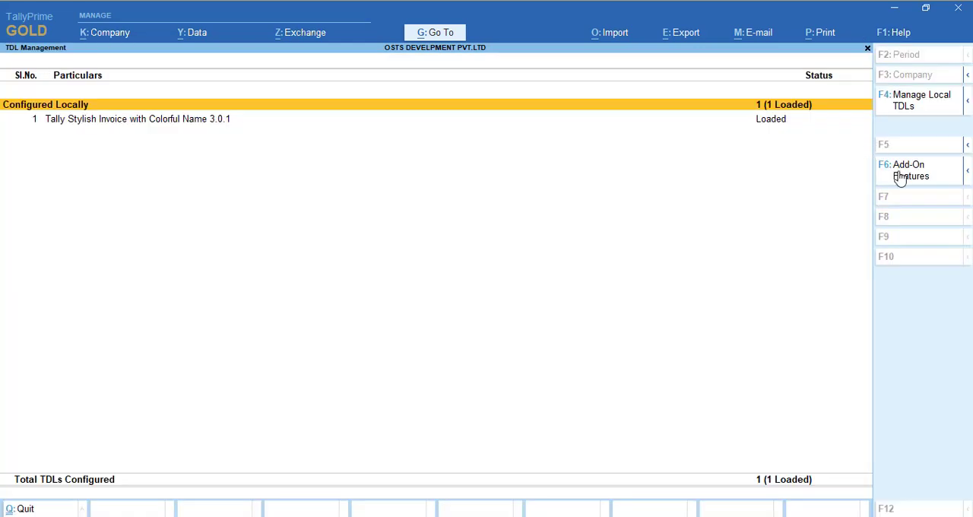
click(909, 170)
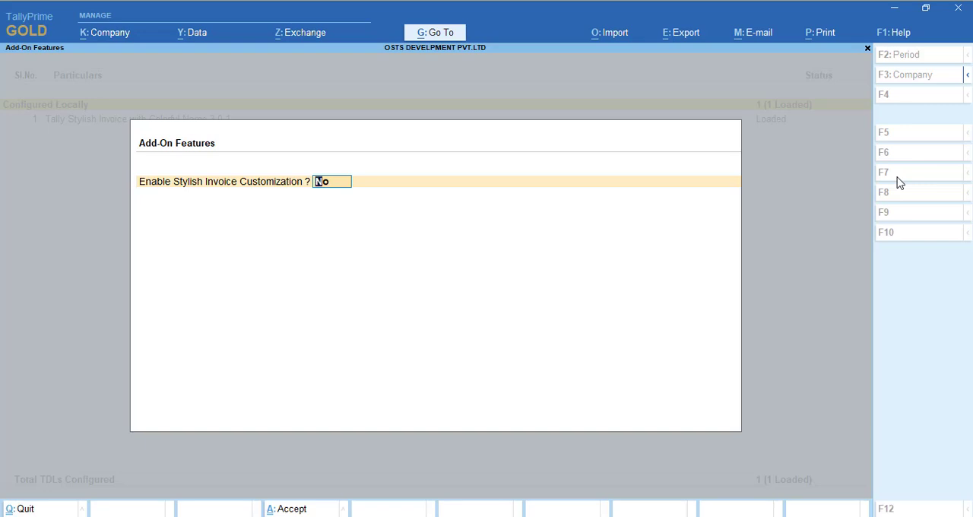
text(y)
key(Return)
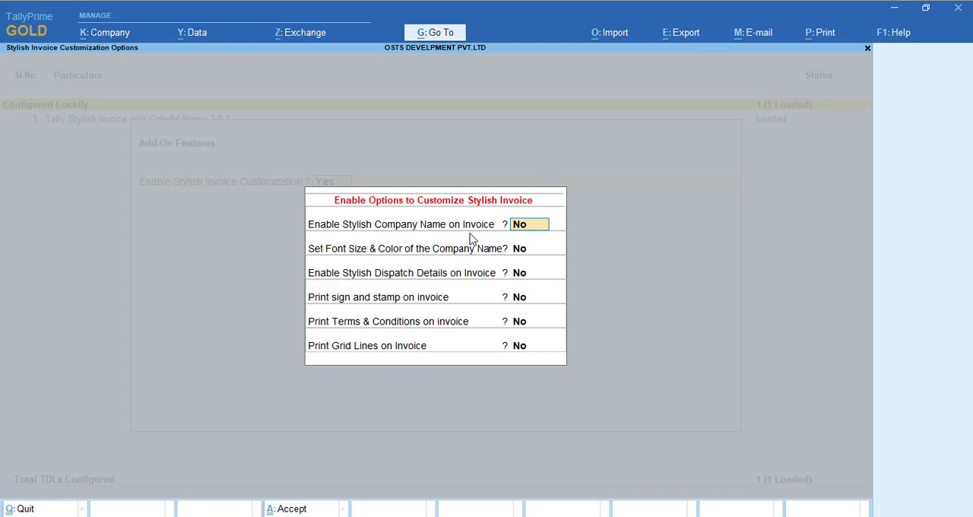
- Set Enable Stylish Company Name on Invoice to Yes, save the add-on features and return to the sales voucher
text(y)
key(Return)
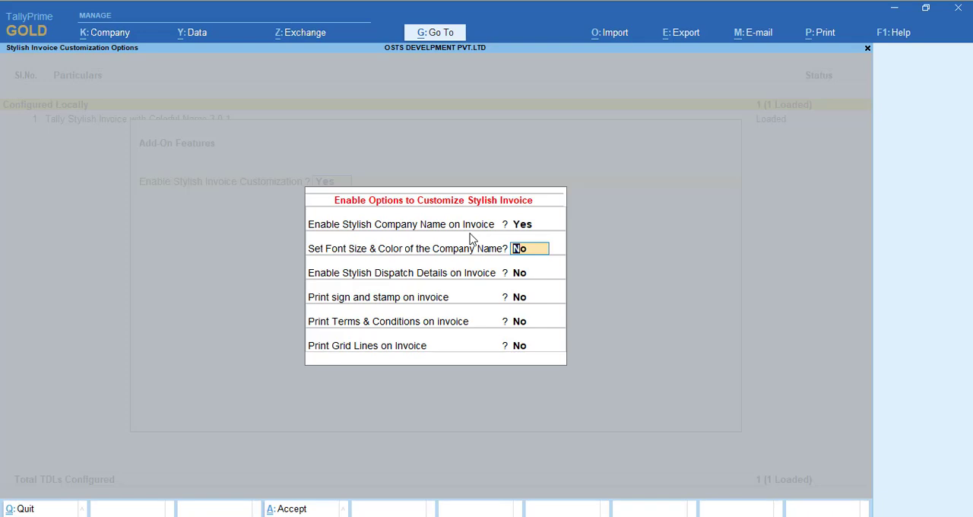
key(Return)
key(Return)
key(Return)
key(Return)
key(Return)
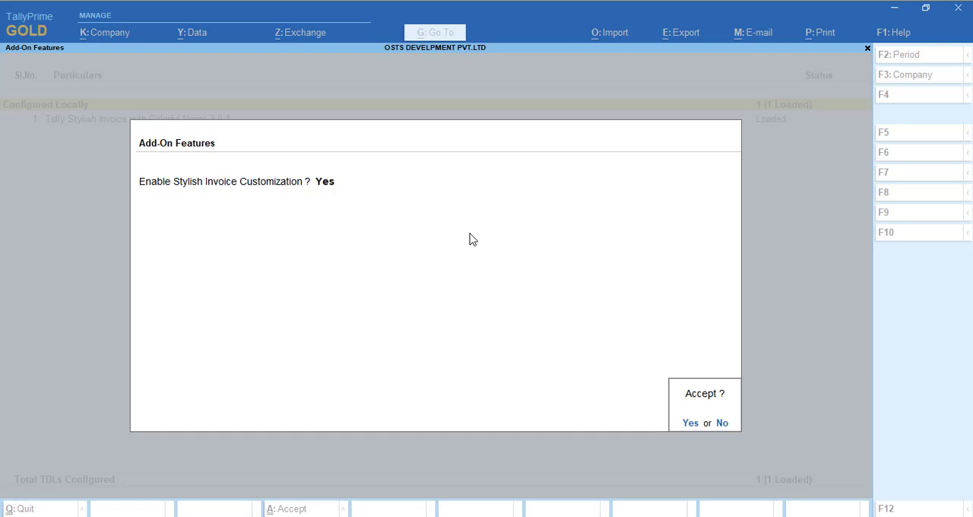
key(Return)
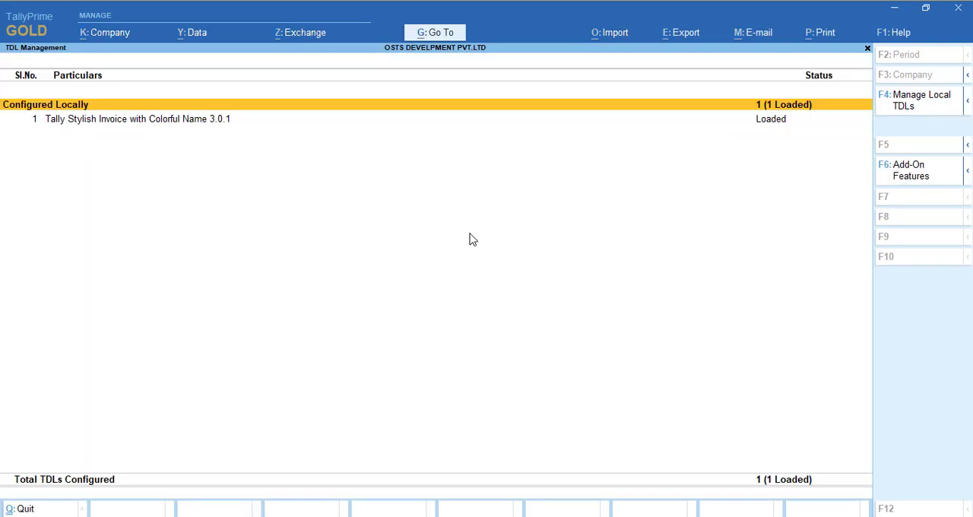
key(Escape)
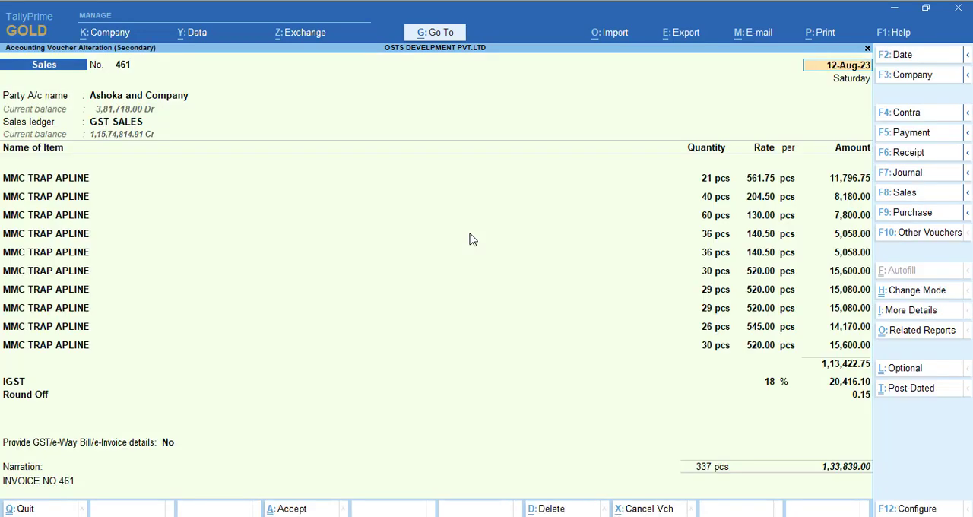
- Preview the sales invoice, examine its stylish company name header up close, and return to the voucher
key(alt+p)
key(Return)
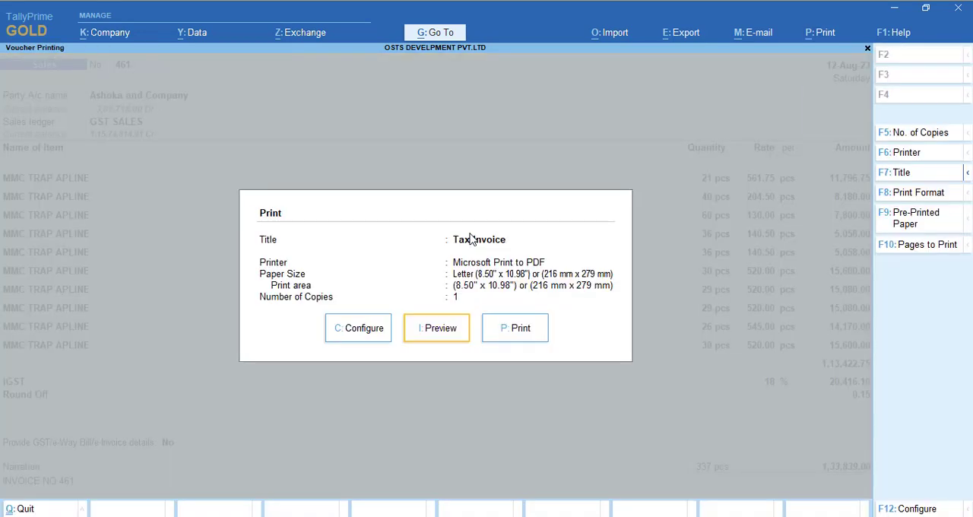
key(i)
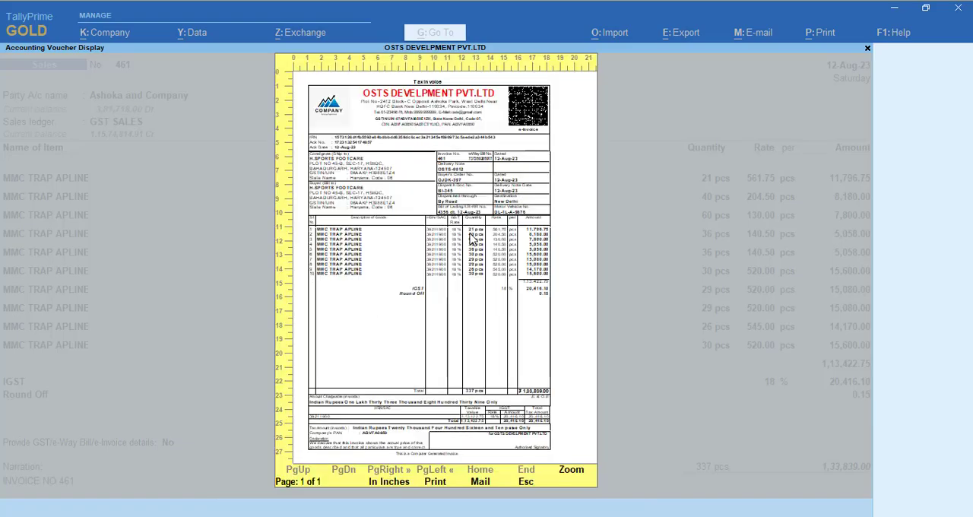
click(473, 239)
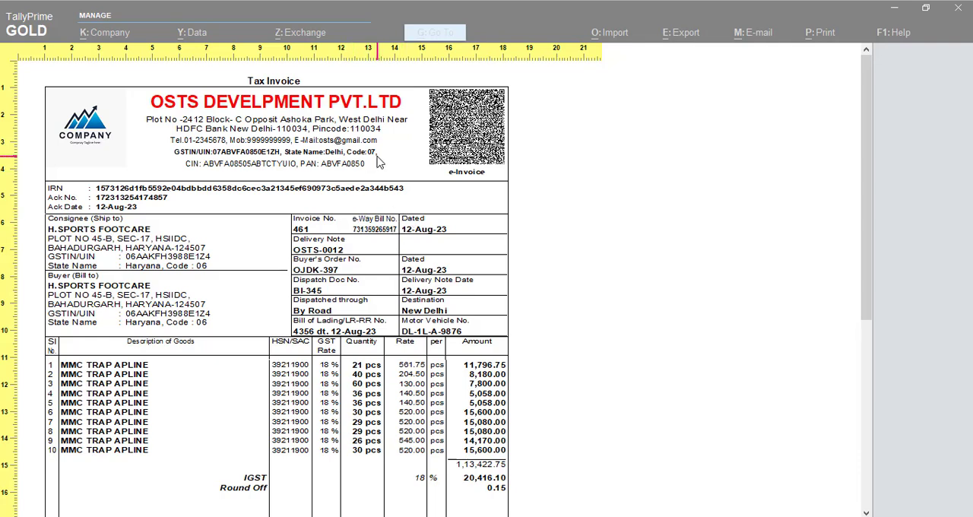
click(623, 221)
key(Escape)
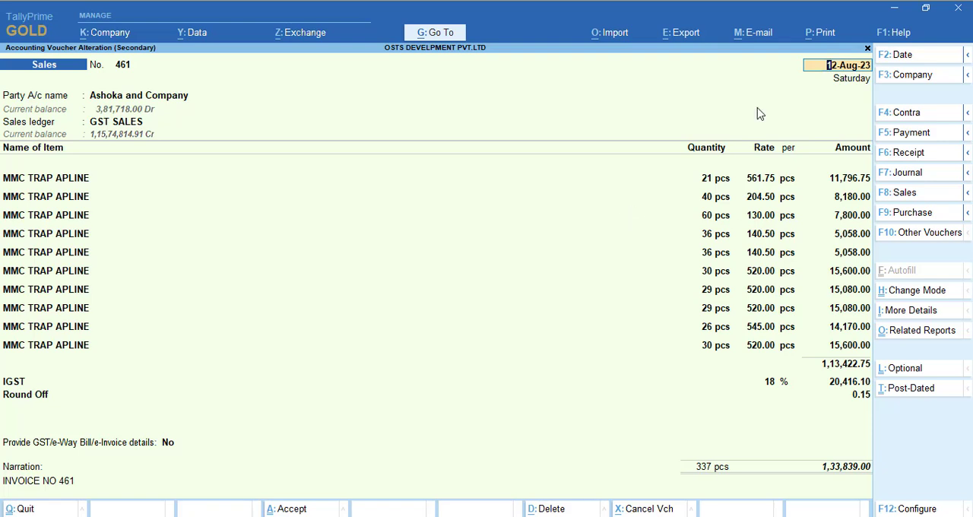
- Reopen the stylish invoice customization options and set Set Font Size & Color of the Company Name to Yes
click(909, 36)
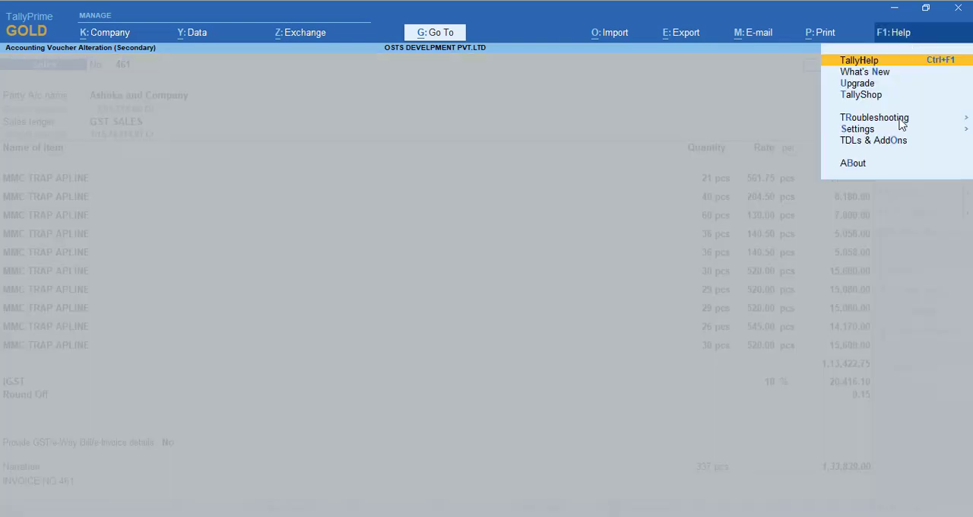
click(888, 142)
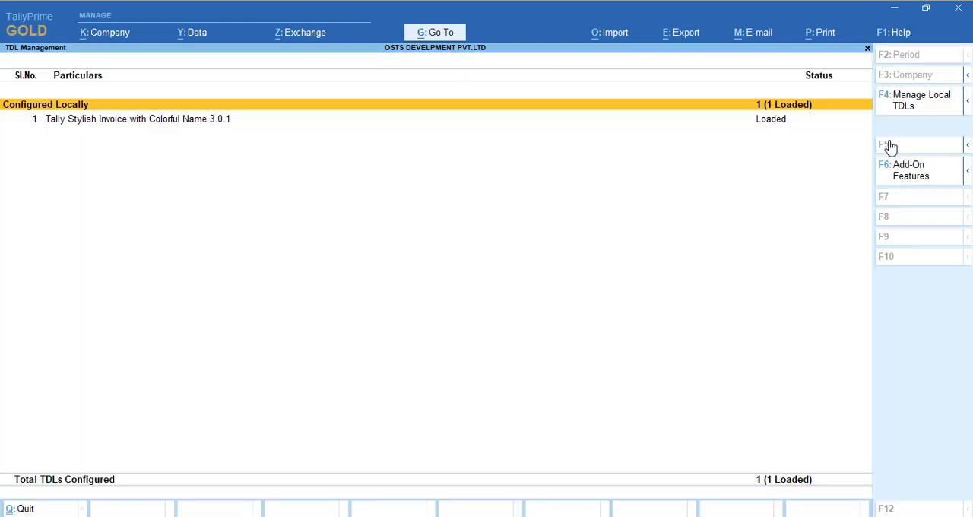
click(912, 182)
key(Return)
key(Return)
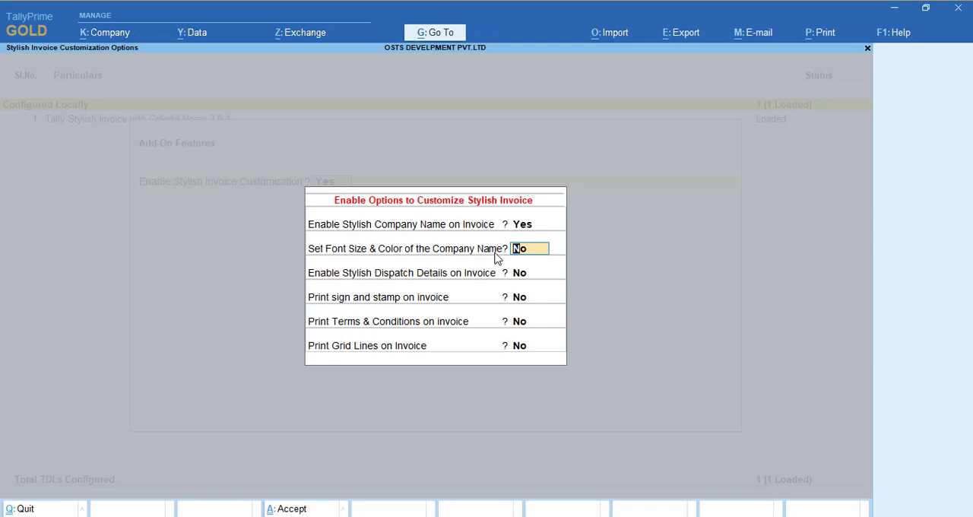
text(y)
key(Return)
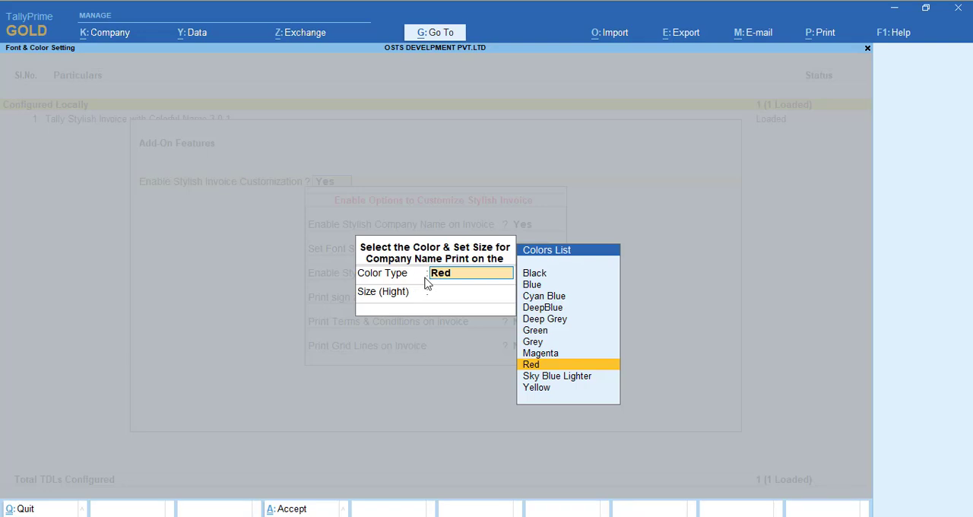
- Browse the available company name colors, choose Red and set the size to 20
key(Down)
key(Down)
key(Up)
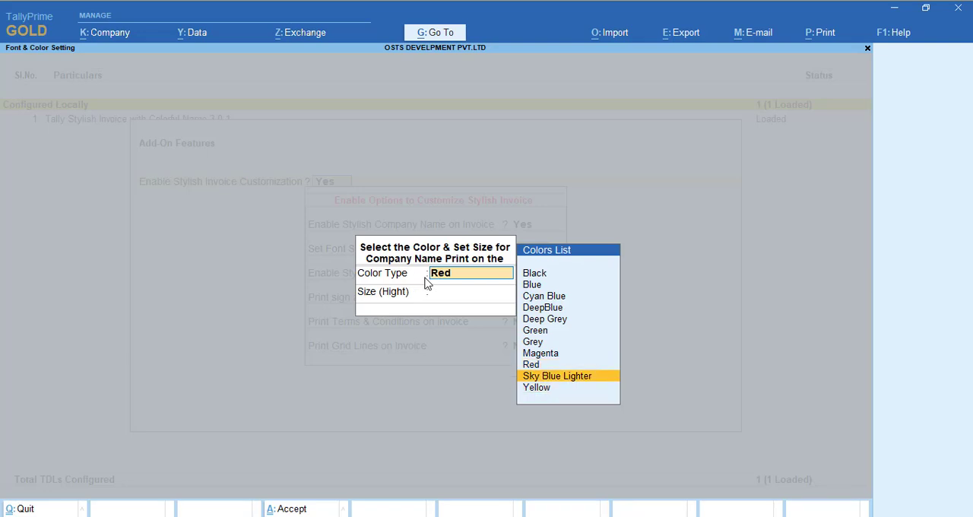
key(Up)
key(Up)
key(Up)
key(Up)
key(Up)
key(Up)
key(Up)
key(Up)
key(Up)
key(Down)
key(Down)
key(Down)
key(Down)
key(Down)
key(Down)
key(Down)
key(Down)
key(Down)
key(Down)
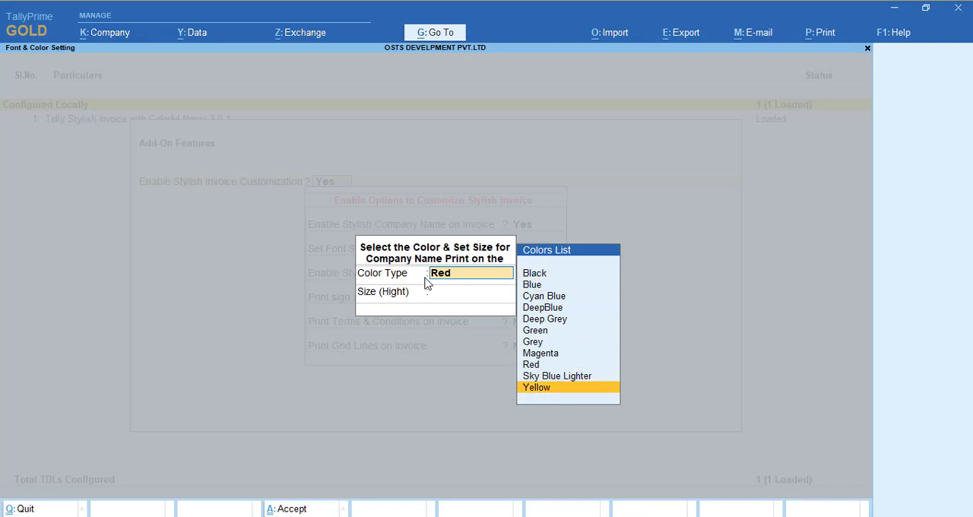
key(Up)
key(Up)
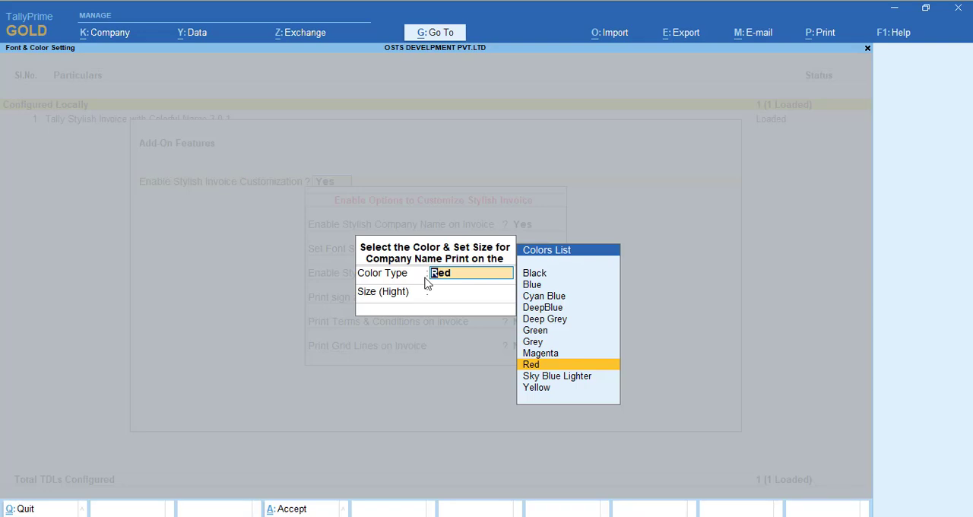
key(Return)
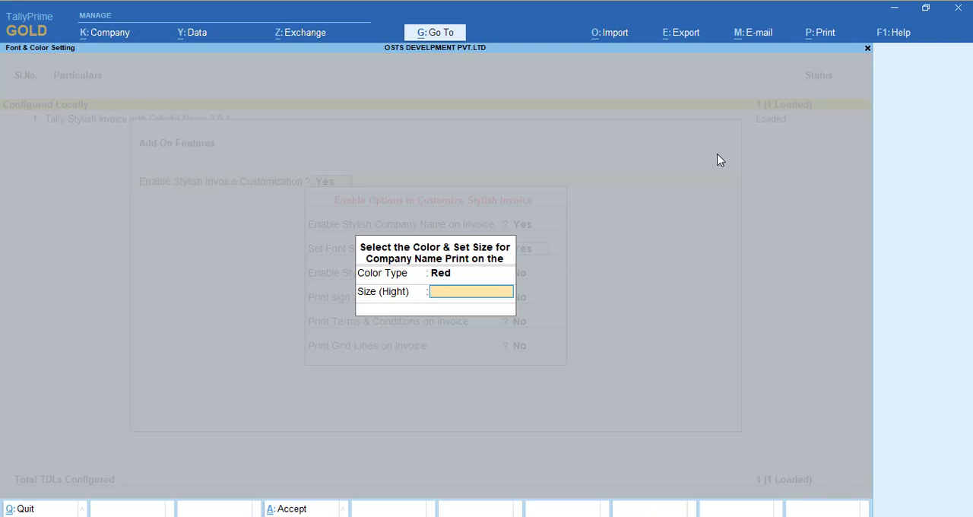
text(20)
key(Return)
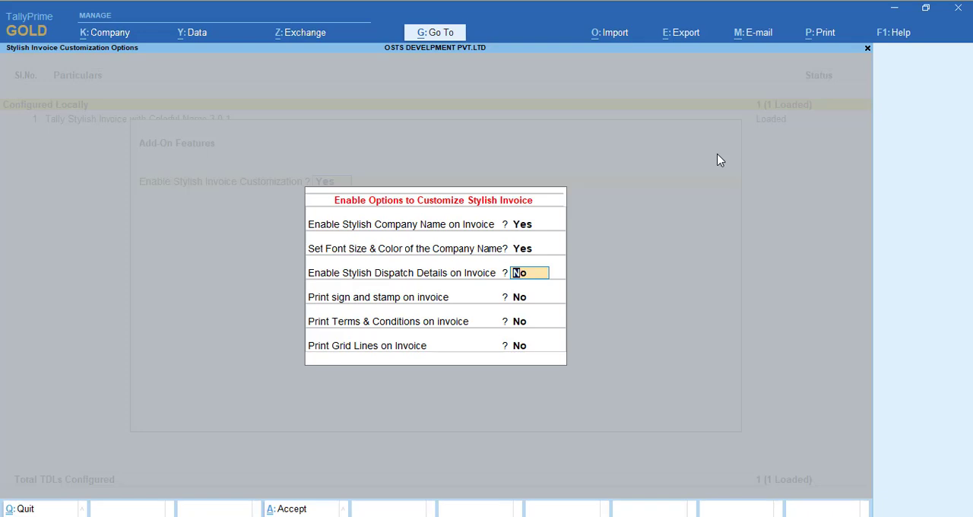
- Leave the remaining stylish invoice options at No, save the add-on features and return to the sales voucher
key(Return)
key(Return)
key(Return)
key(Return)
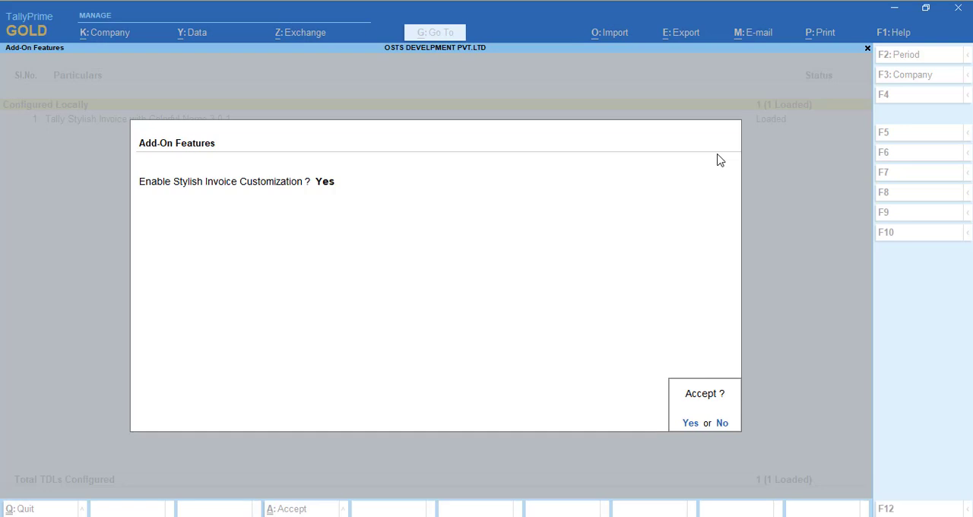
key(Return)
key(Escape)
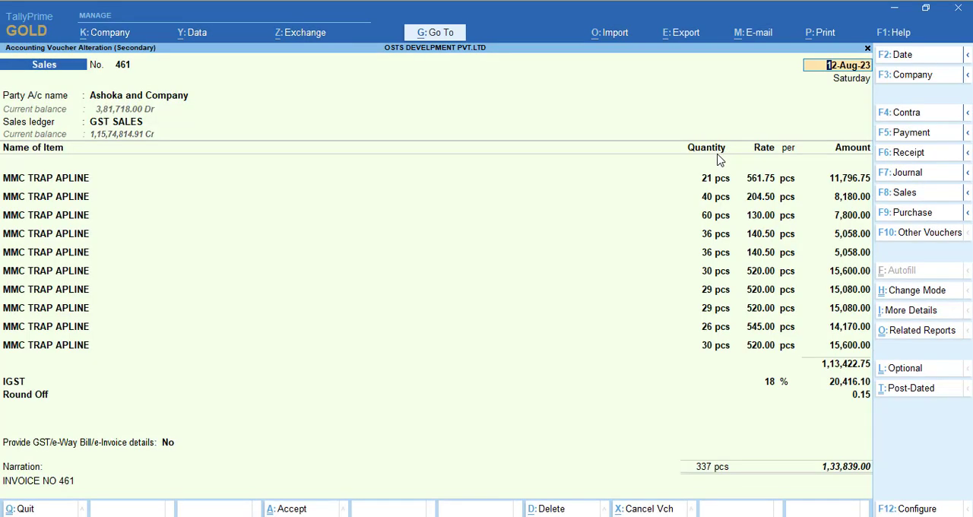
- Preview the sales invoice again to check the company name's color and size, and return to the voucher
key(alt+p)
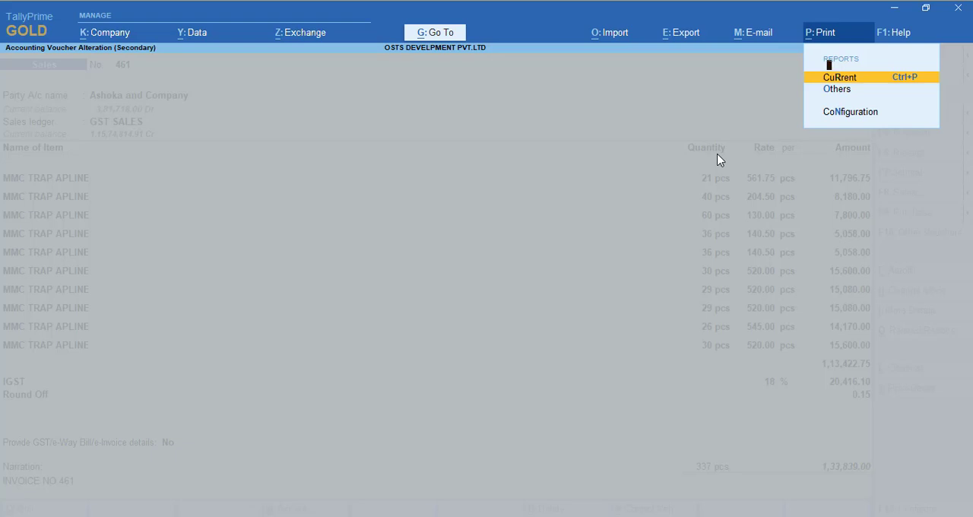
key(Return)
key(i)
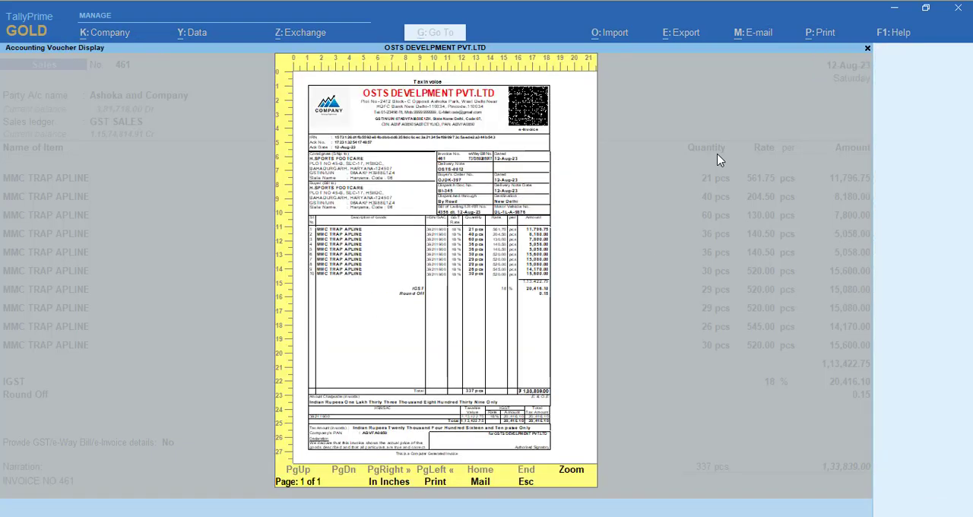
key(Return)
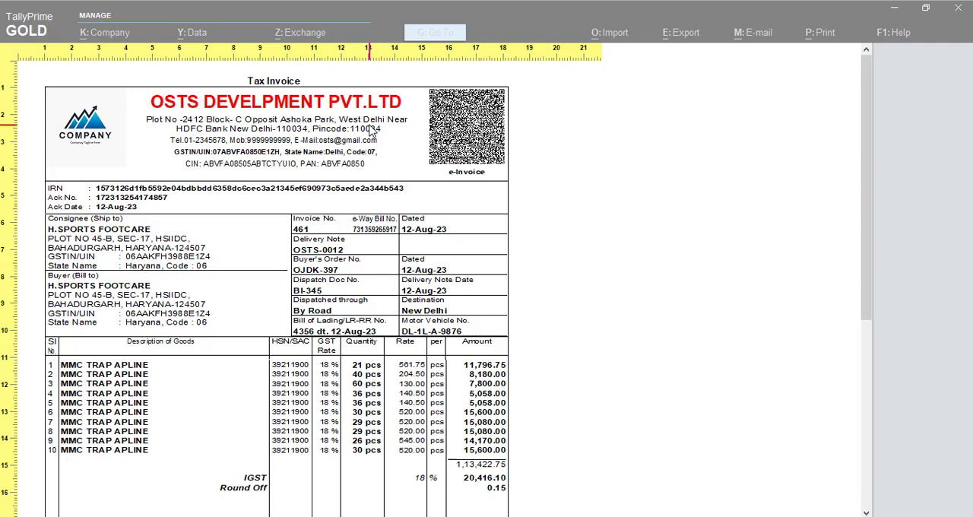
key(Escape)
key(Escape)
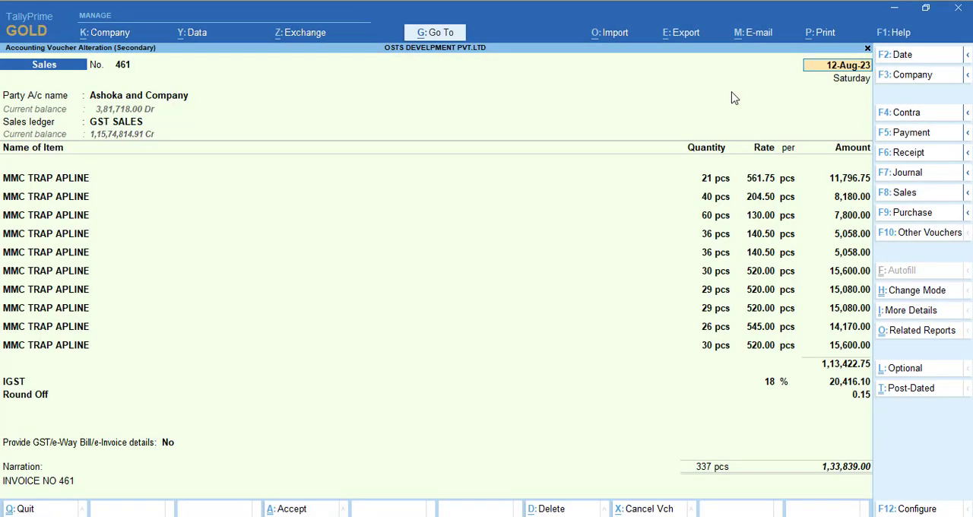
- Reopen the add-on features and go to the color and size settings for the company name on the invoice
click(912, 35)
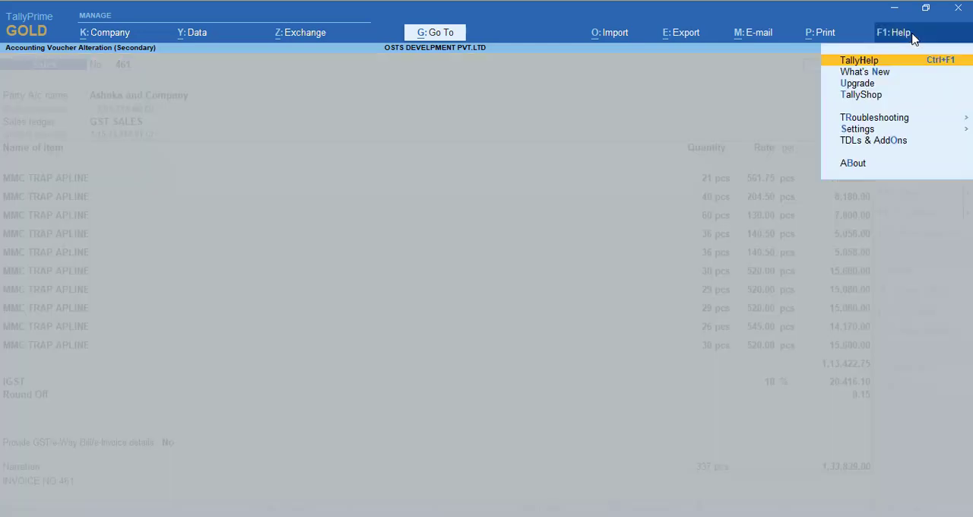
click(884, 143)
click(922, 174)
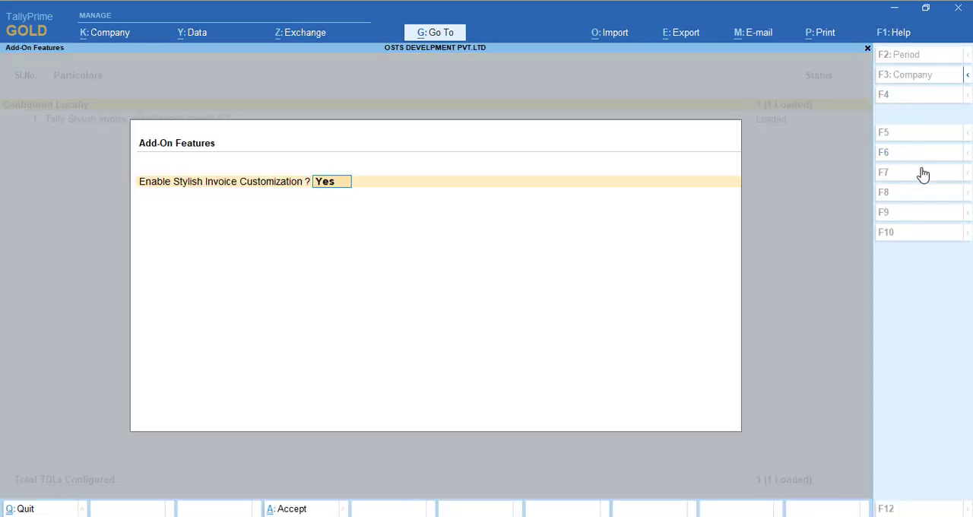
key(Return)
key(Return)
key(Return)
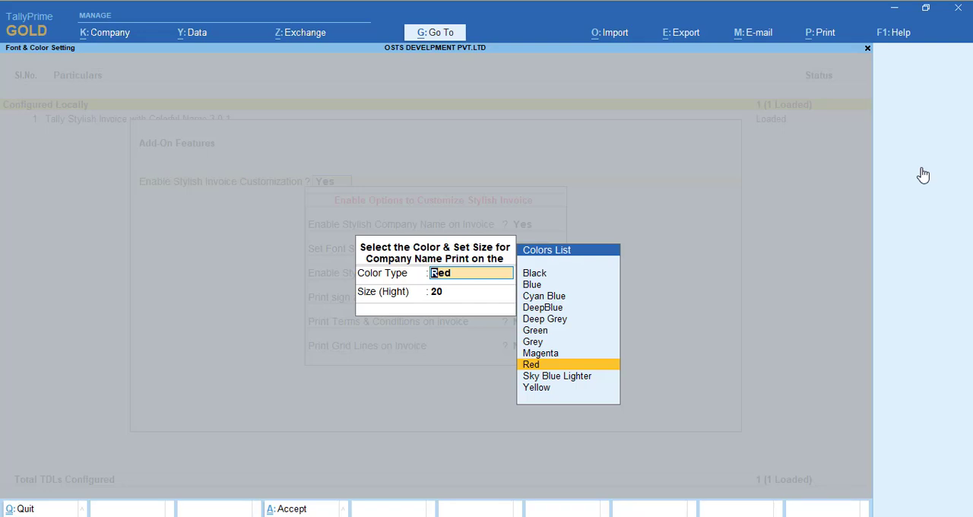
- Set the company name color to Yellow, keep the size at 20 and save the add-on features
key(Up)
key(Up)
key(Down)
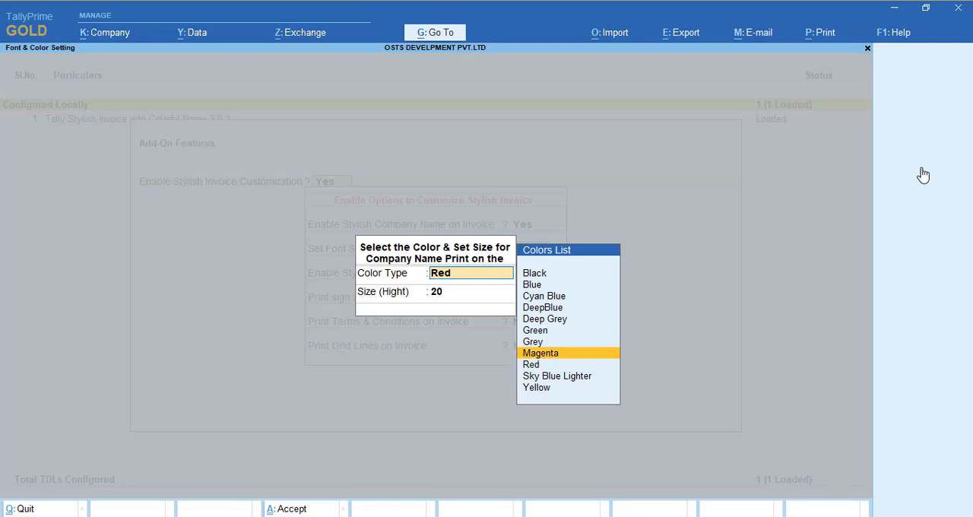
key(Down)
key(Down)
key(Down)
key(Return)
key(Return)
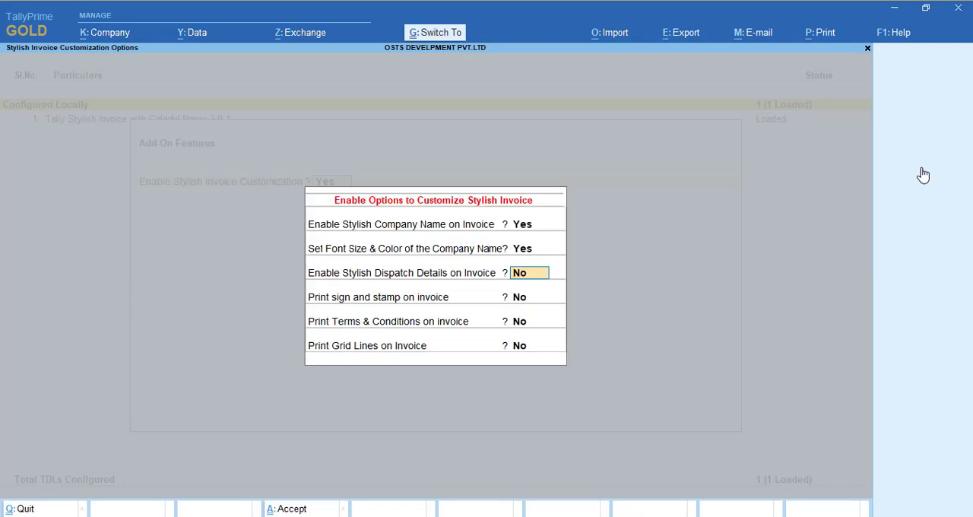
key(ctrl+a)
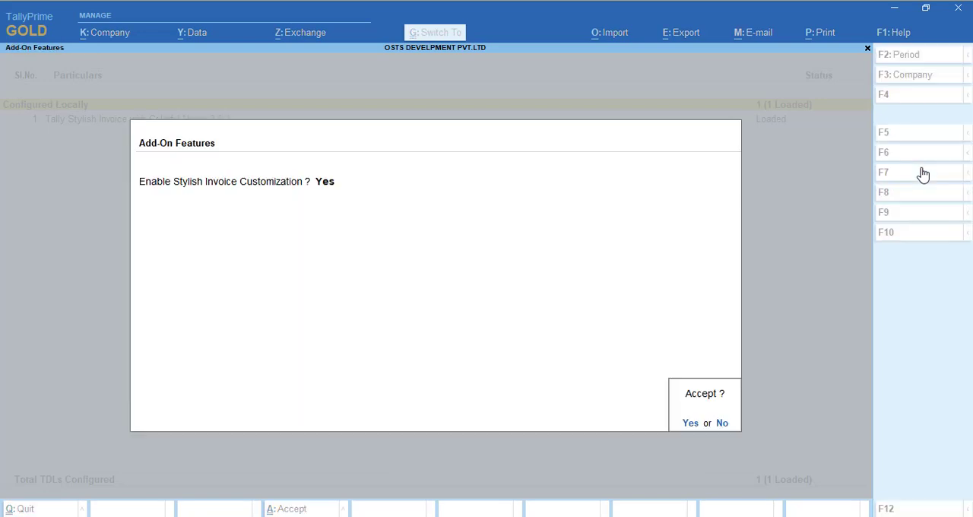
key(Return)
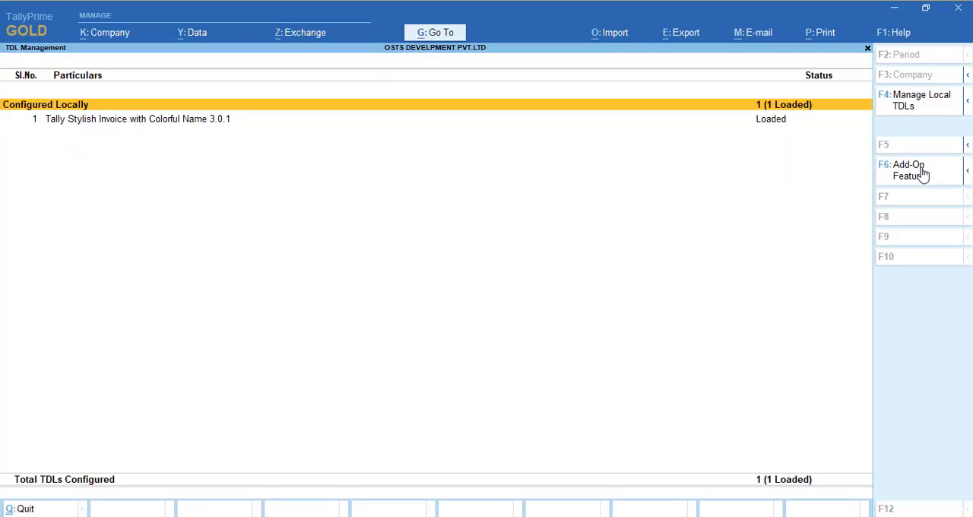
key(Escape)
- Preview the sales invoice to check the company name's new color, and return to the sales voucher
key(alt+p)
key(Return)
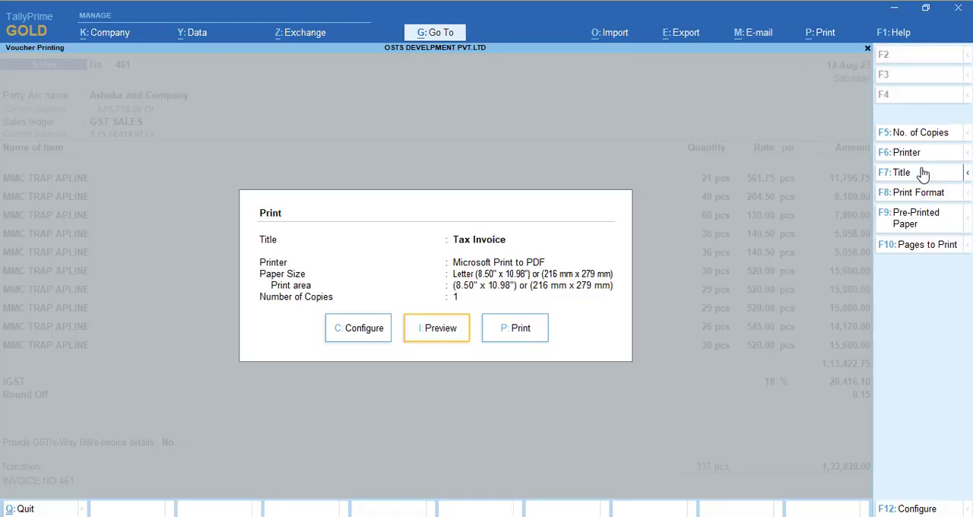
key(i)
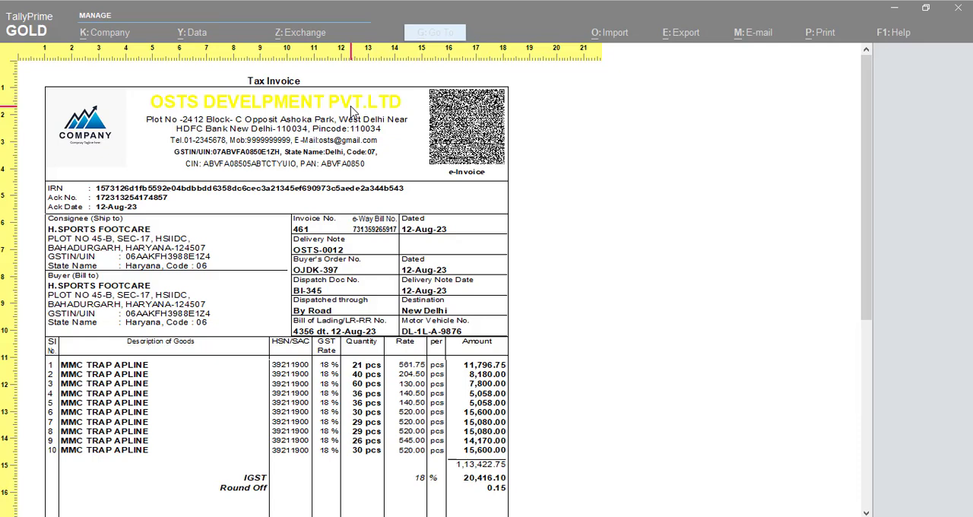
key(Escape)
key(Escape)
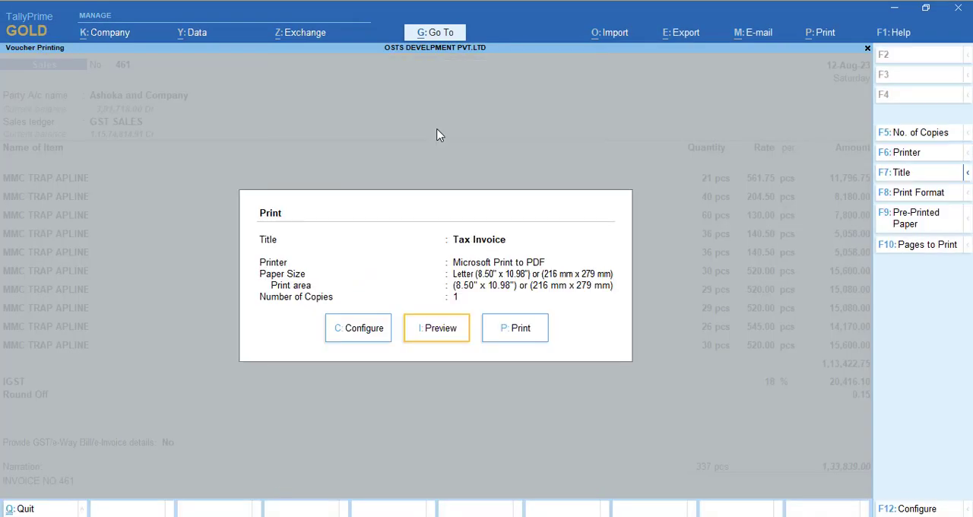
key(Escape)
- Reopen the company name font settings in the add-on features, change the color to Red and keep size 20
click(894, 33)
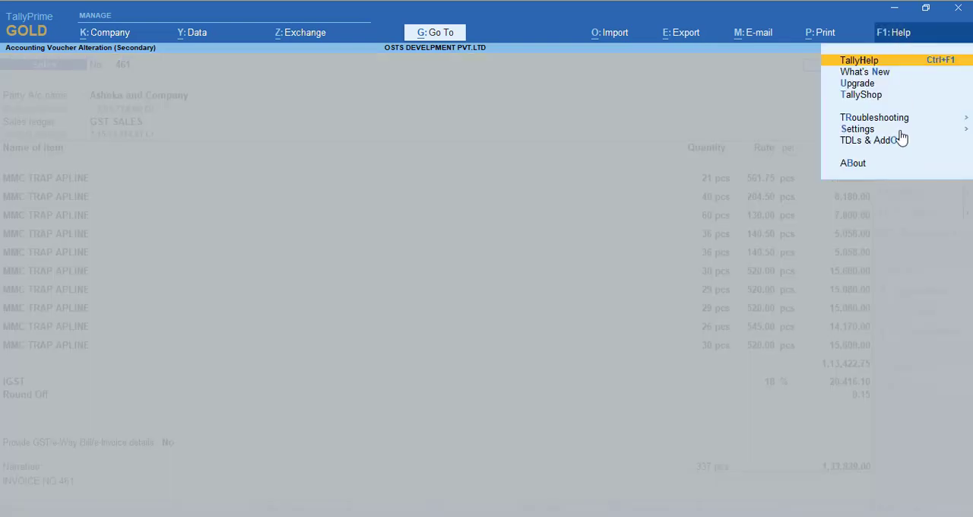
click(897, 149)
click(902, 182)
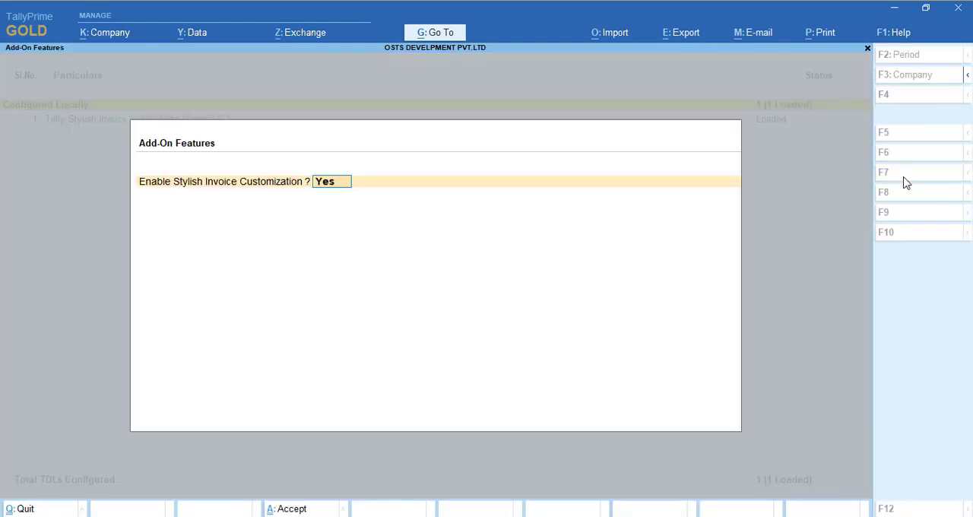
key(Return)
key(Return)
key(Return)
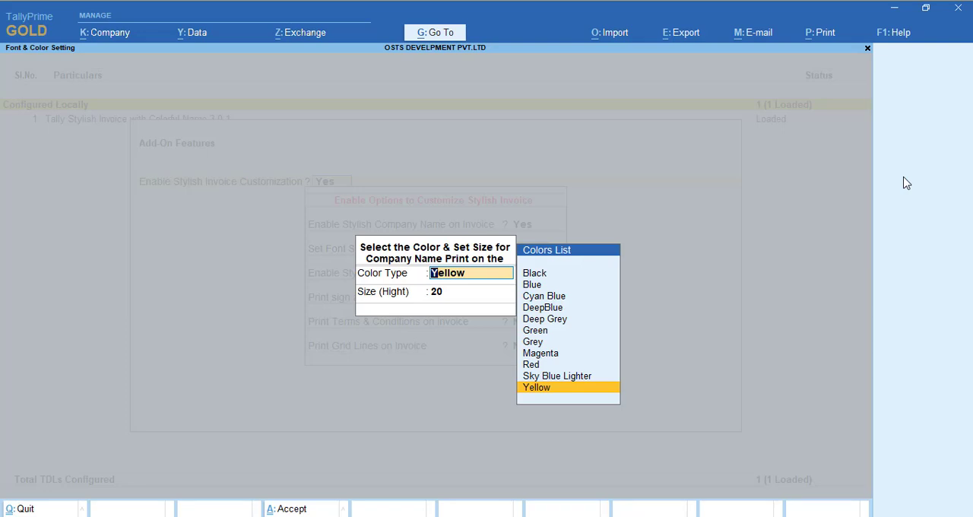
key(Up)
key(Up)
key(Return)
key(Return)
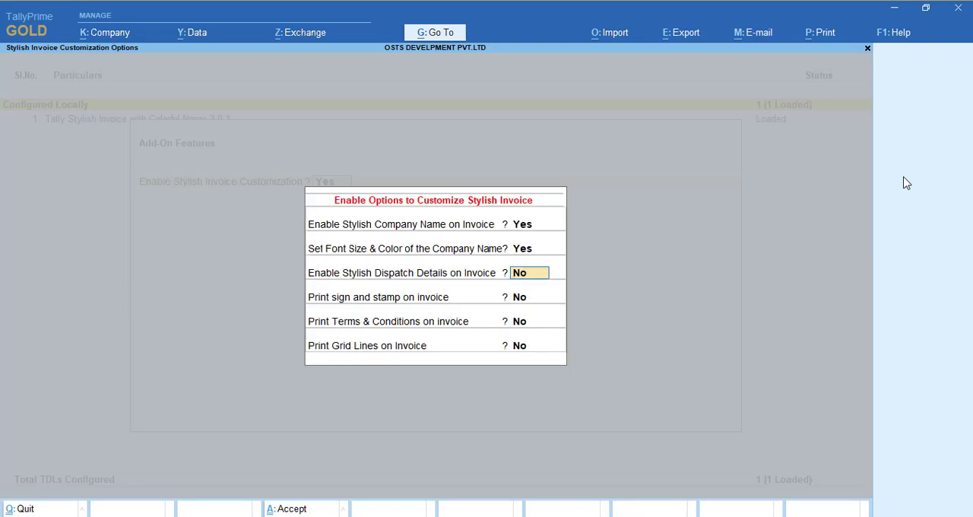
- Set Enable Stylish Dispatch Details on Invoice to Yes, save the add-on features and return to the sales voucher
text(y)
key(Return)
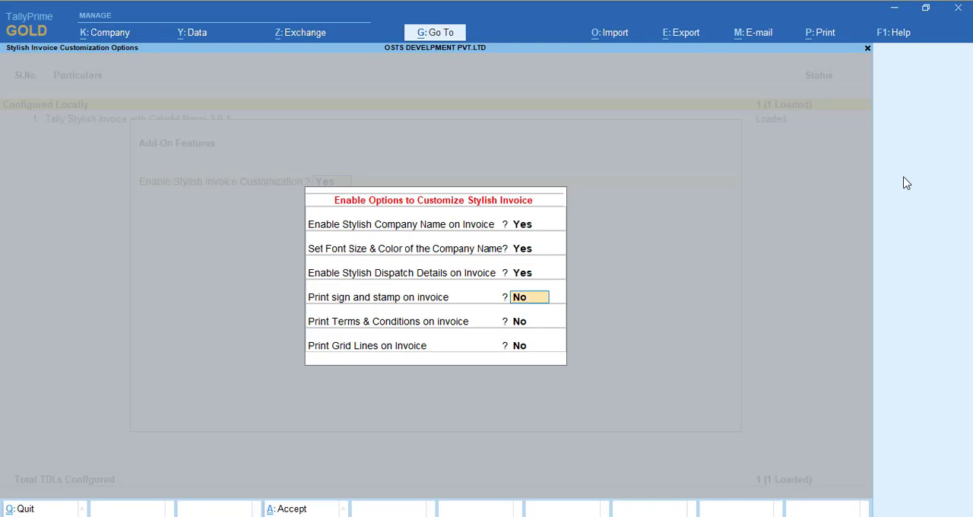
key(ctrl+a)
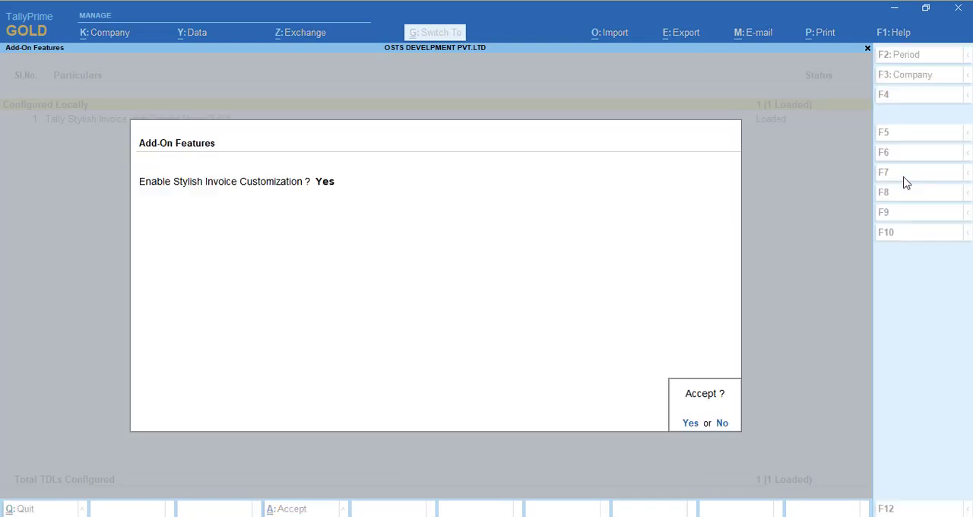
key(ctrl+a)
key(Escape)
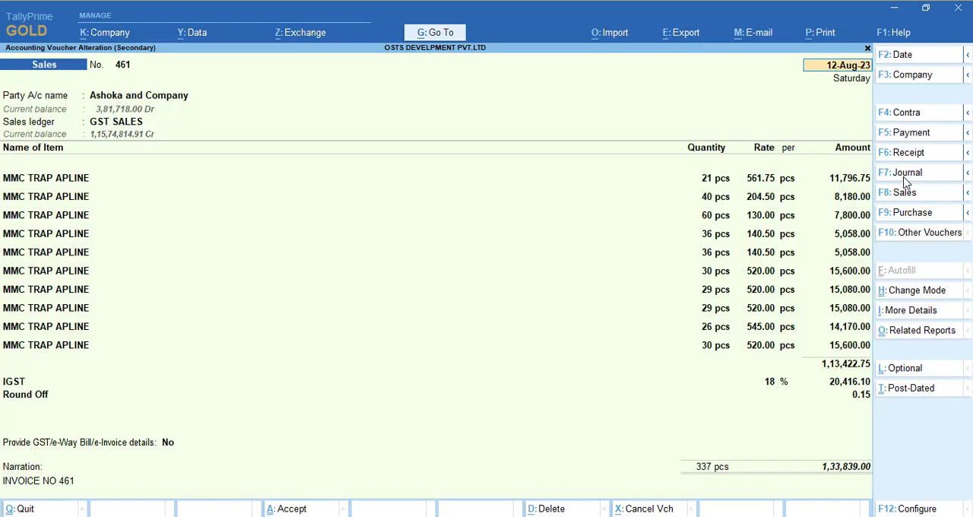
- Preview the sales invoice to check the layout of the buyer, consignee and dispatch details, and return to the voucher
key(alt+p)
key(Return)
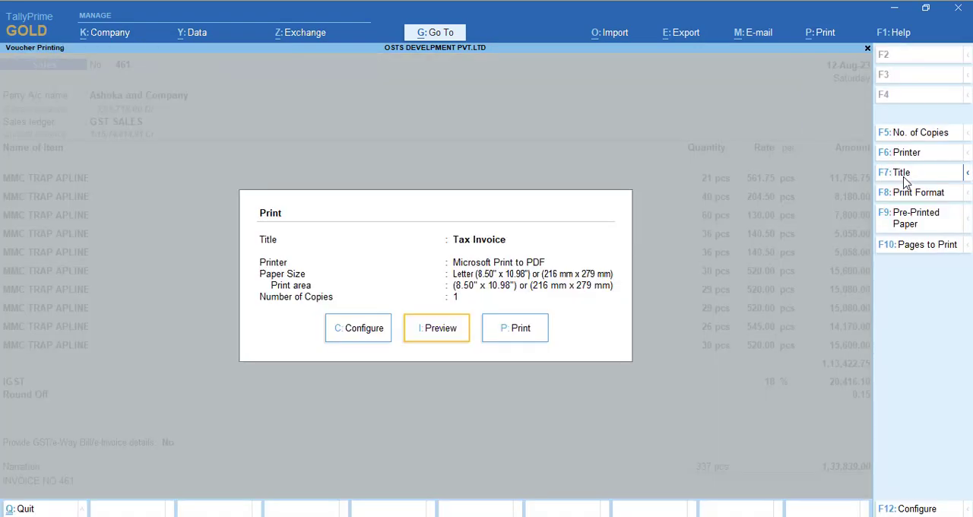
key(i)
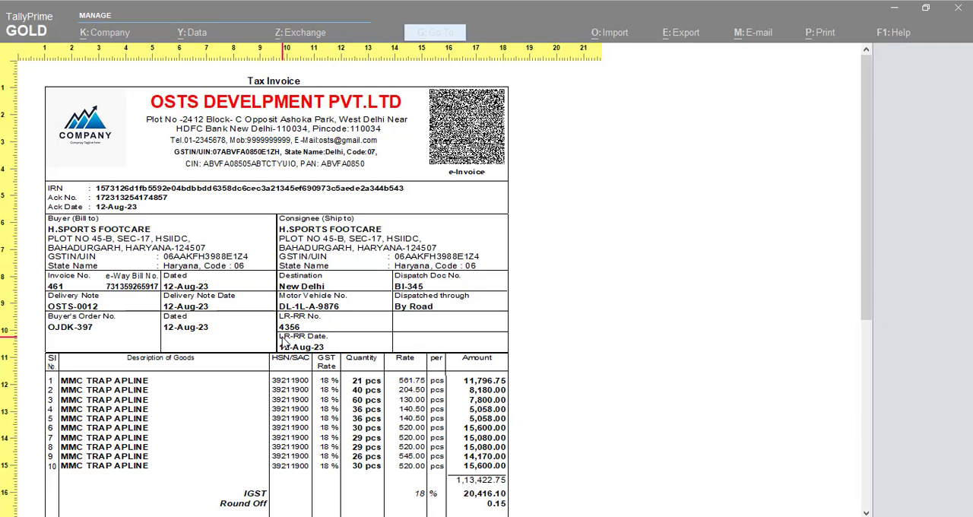
key(Escape)
key(Escape)
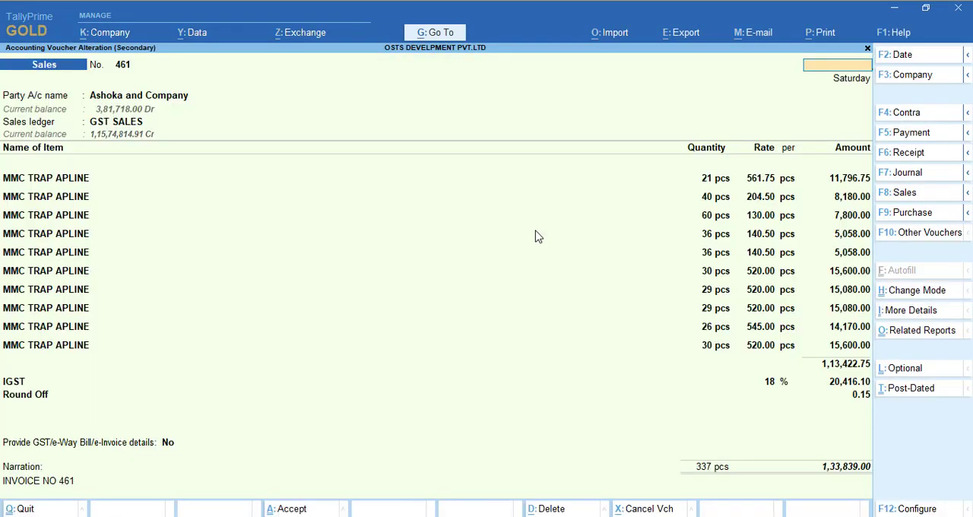
key(Escape)
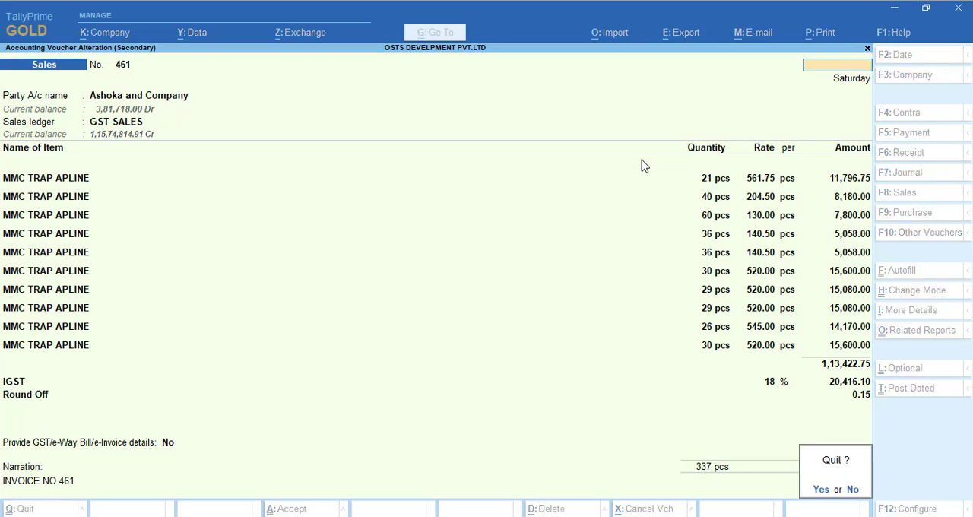
key(y)
key(Return)
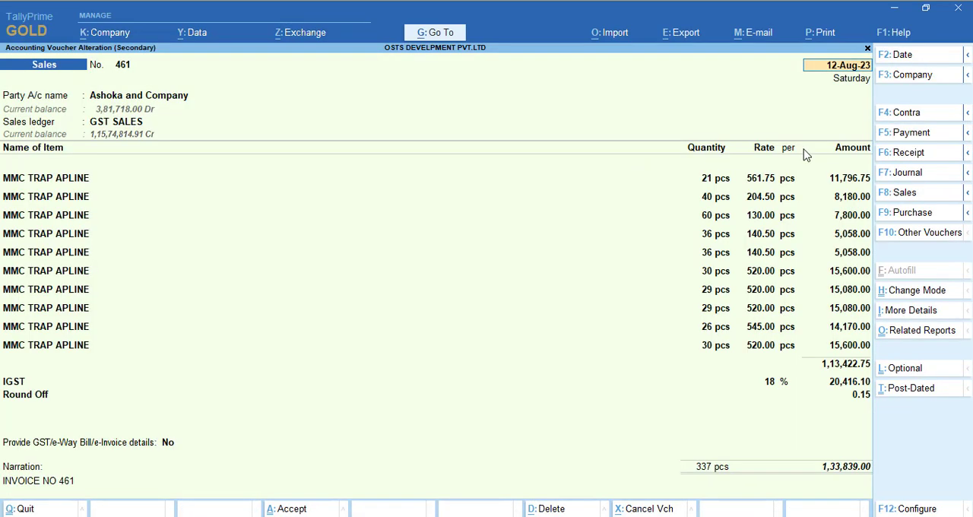
- Open the stylish invoice customization options again from the add-on features
click(903, 37)
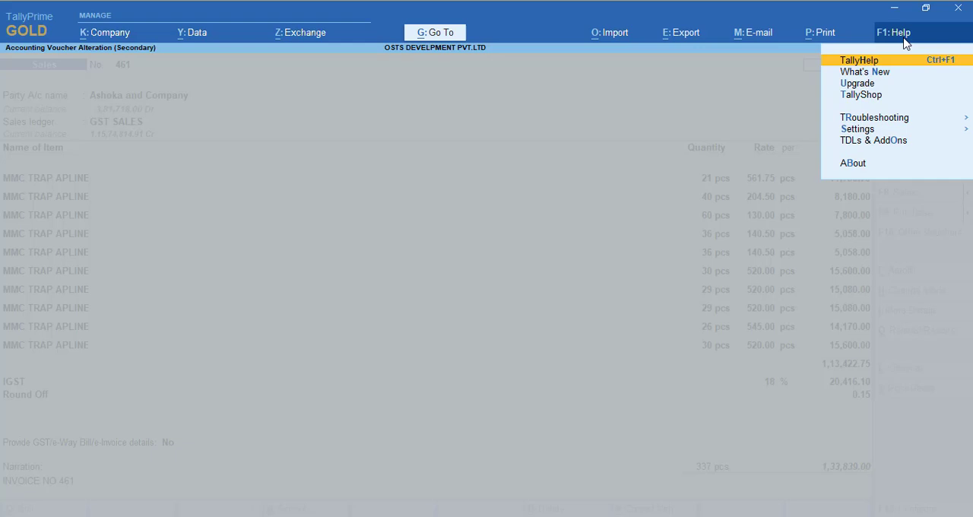
click(898, 141)
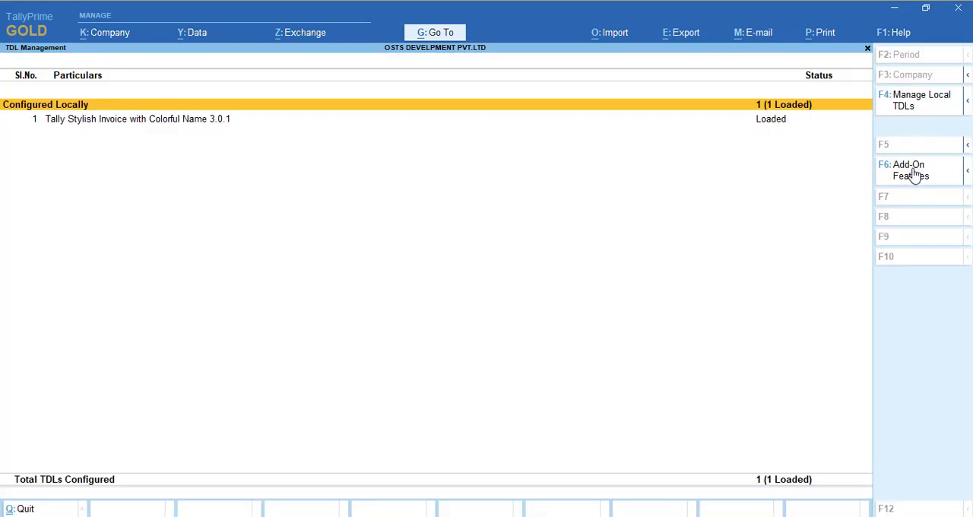
click(916, 172)
key(Escape)
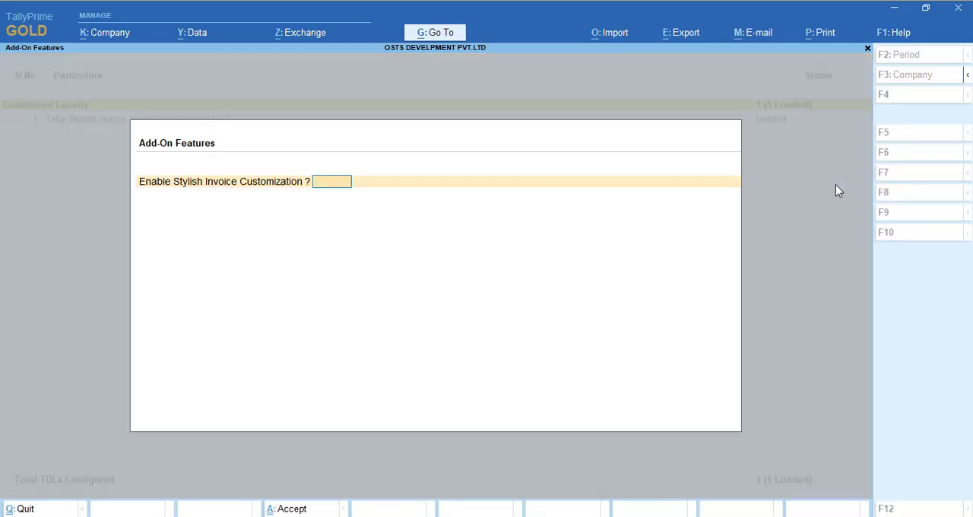
key(Escape)
key(y)
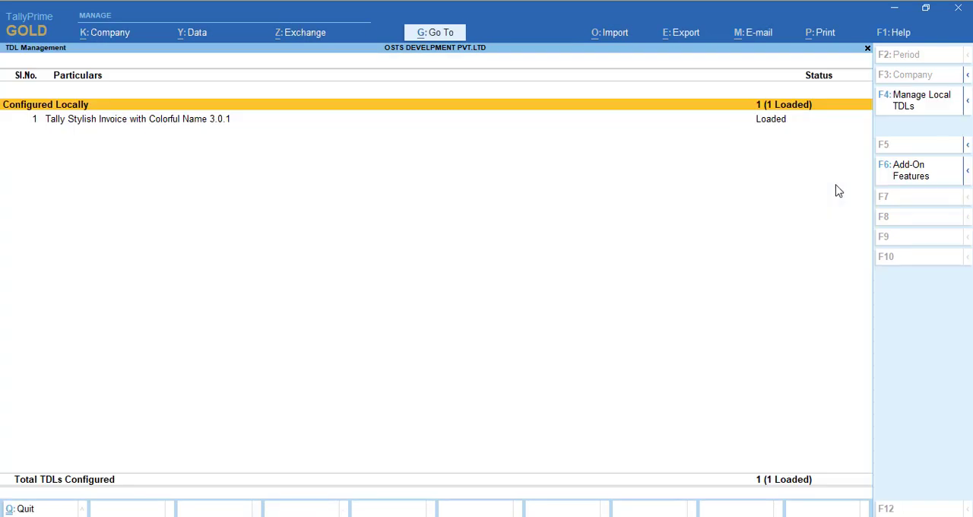
click(915, 178)
key(Return)
- Keep the company name and dispatch detail settings and set Print sign and stamp on invoice to Yes
key(Return)
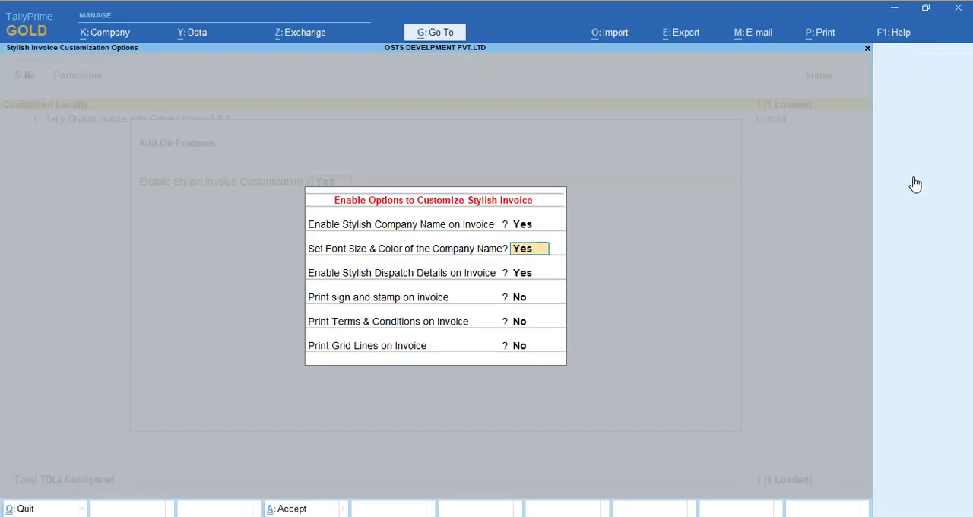
key(Return)
key(Return)
key(Return)
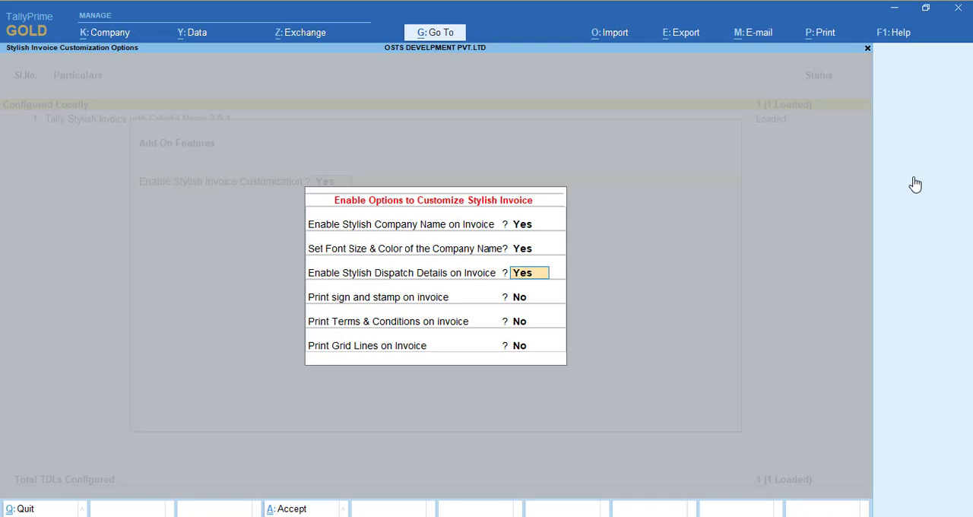
key(Return)
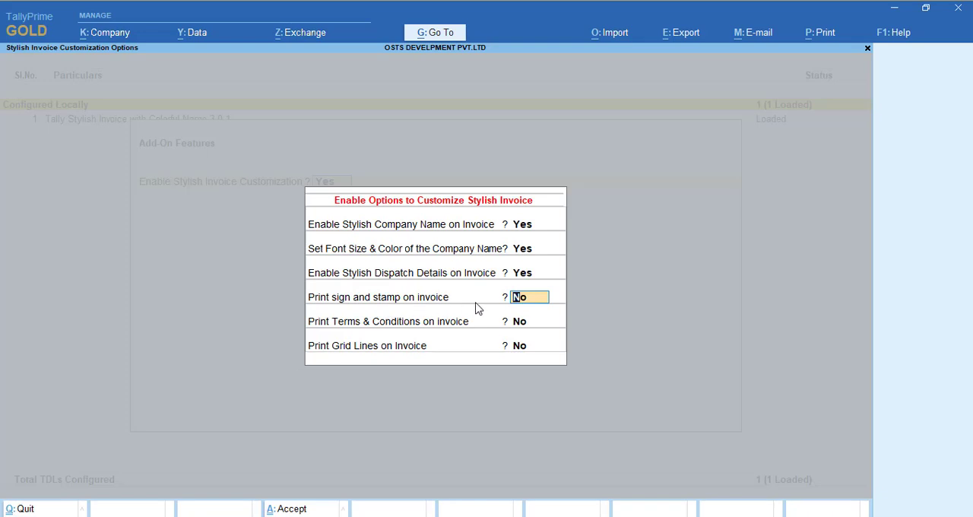
text(y)
key(Return)
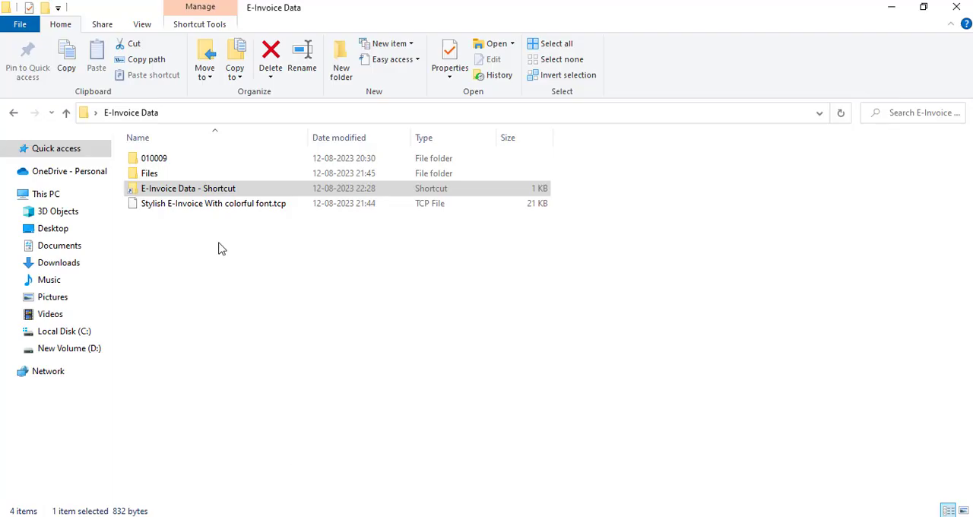
- In File Explorer, open the Files folder inside E-Invoice Data and open the Stamp.bmp image
double_click(149, 173)
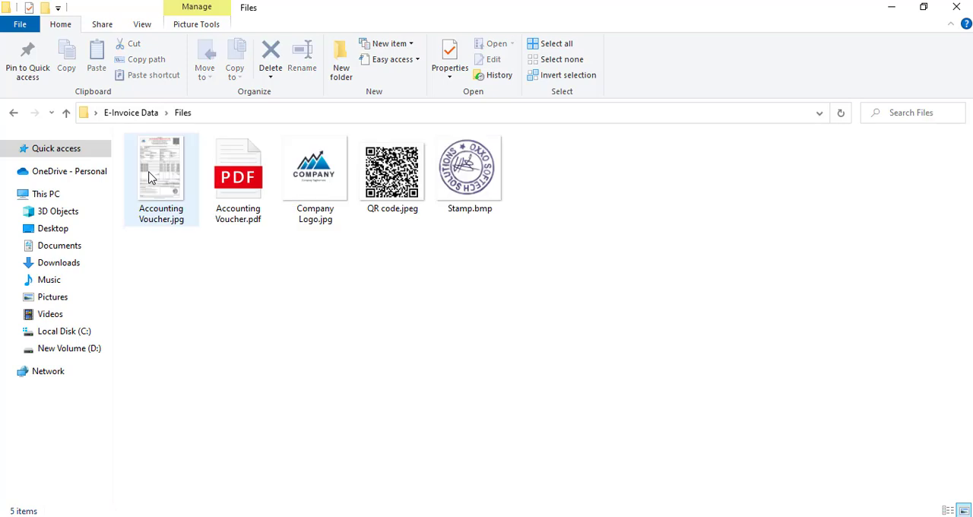
double_click(481, 171)
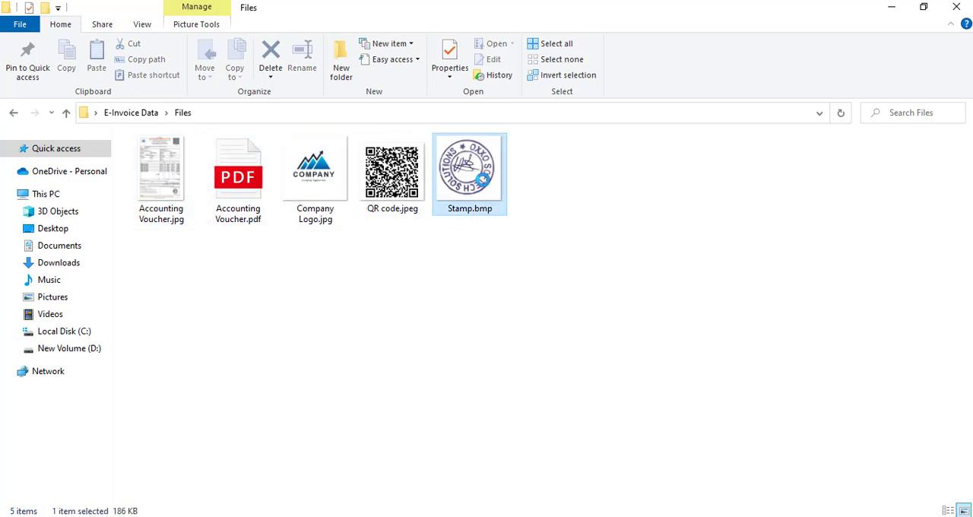
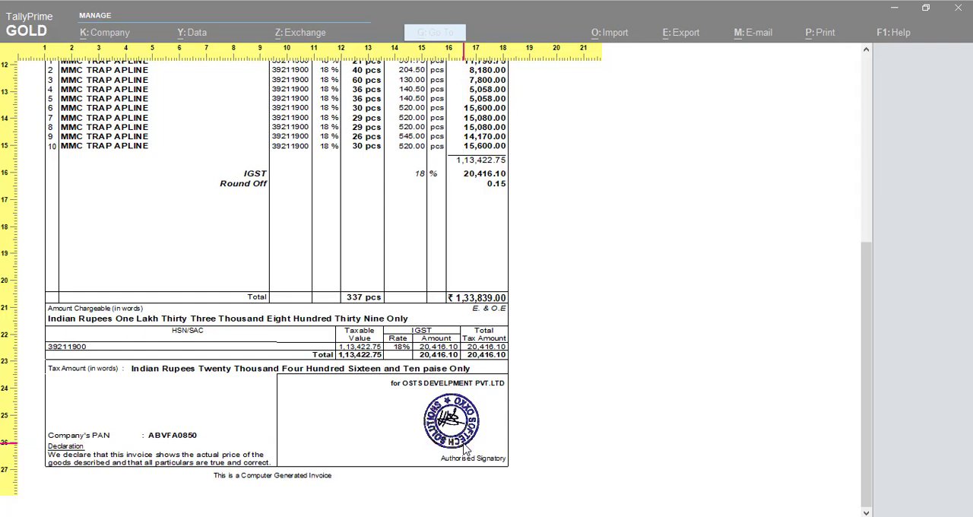
- Close the invoice preview and open the stylish invoice customization options from the add-on features
key(Escape)
key(Escape)
key(Escape)
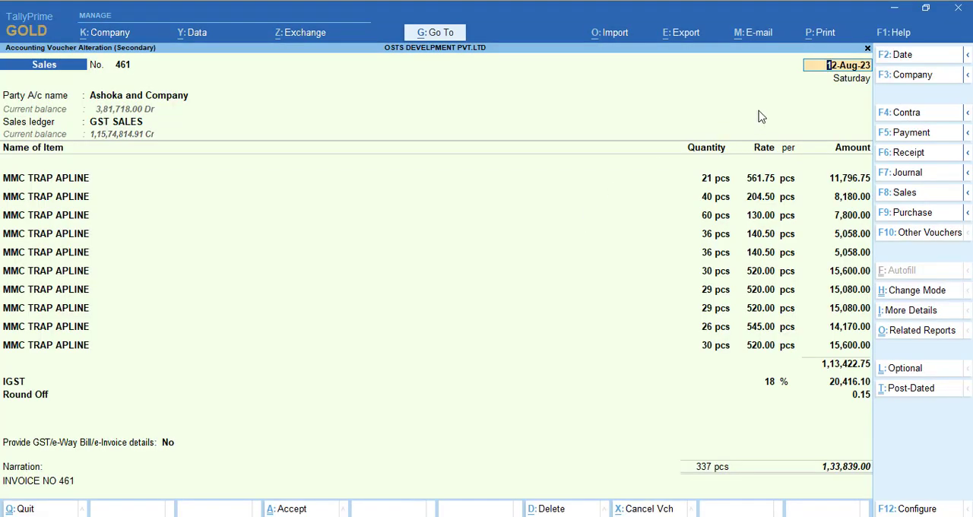
click(895, 35)
click(884, 146)
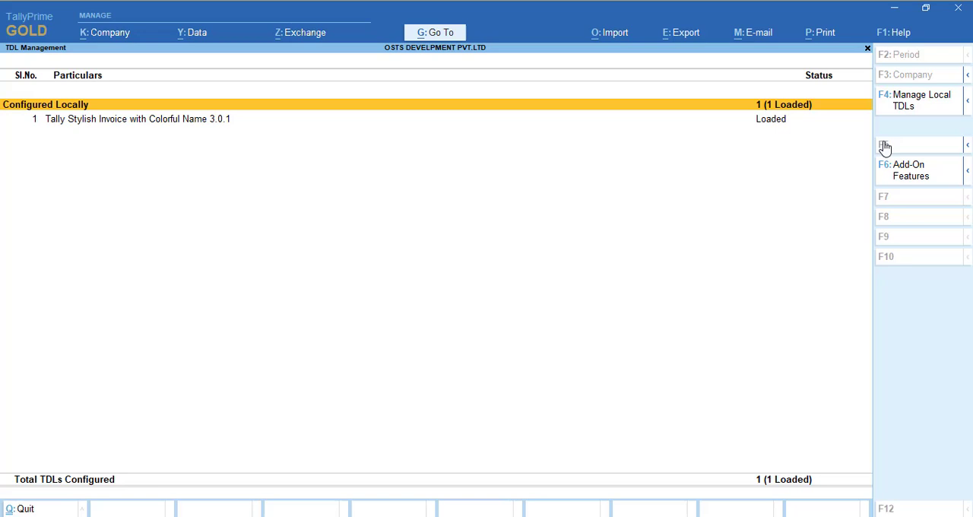
click(907, 177)
key(Escape)
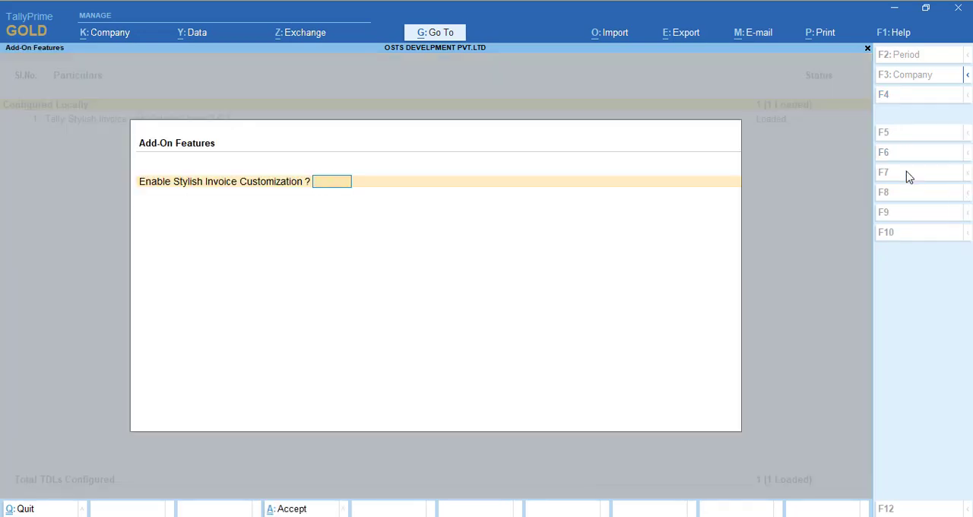
key(Escape)
key(Return)
click(908, 177)
key(Return)
- Keep the first four options, set Print Terms & Conditions and Print Grid Lines on Invoice to Yes, and accept the add-on features
key(Return)
key(Return)
key(Return)
key(Return)
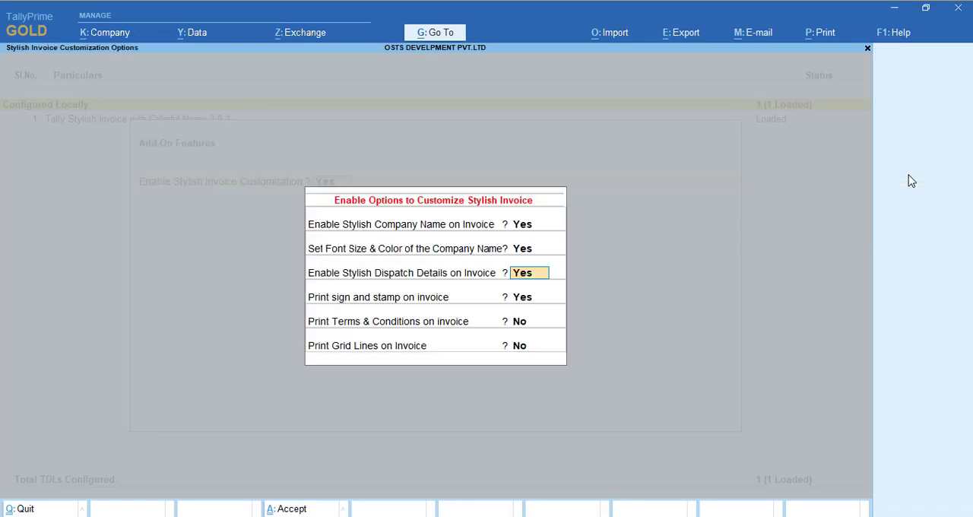
key(Return)
key(Return)
key(Return)
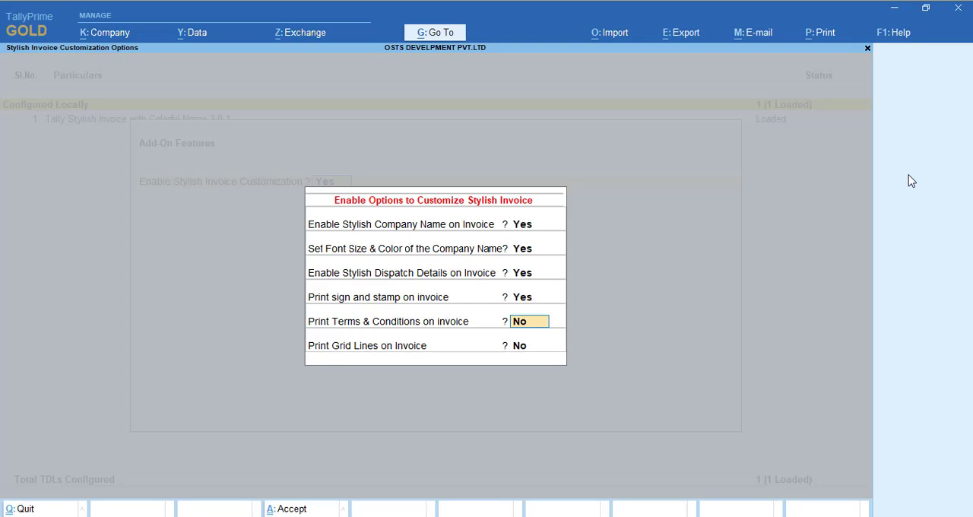
text(y)
key(Return)
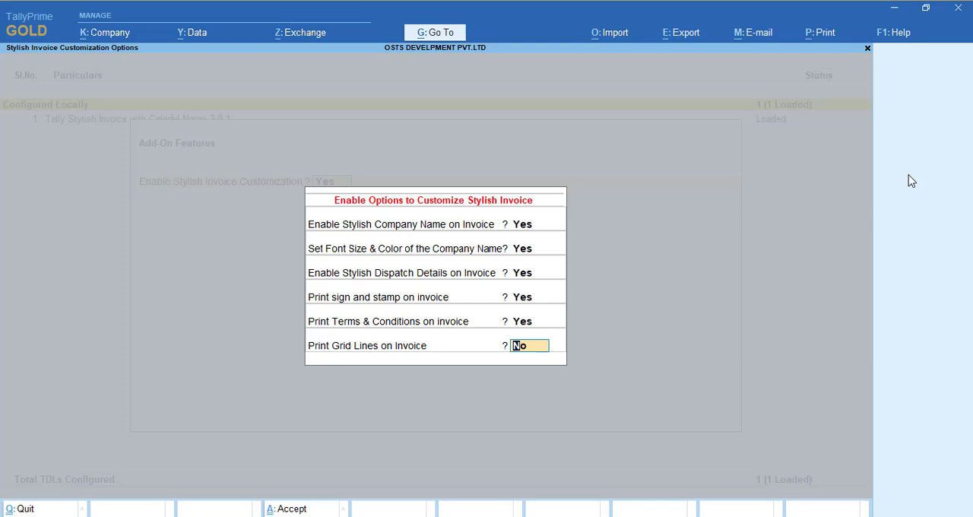
text(y)
key(Return)
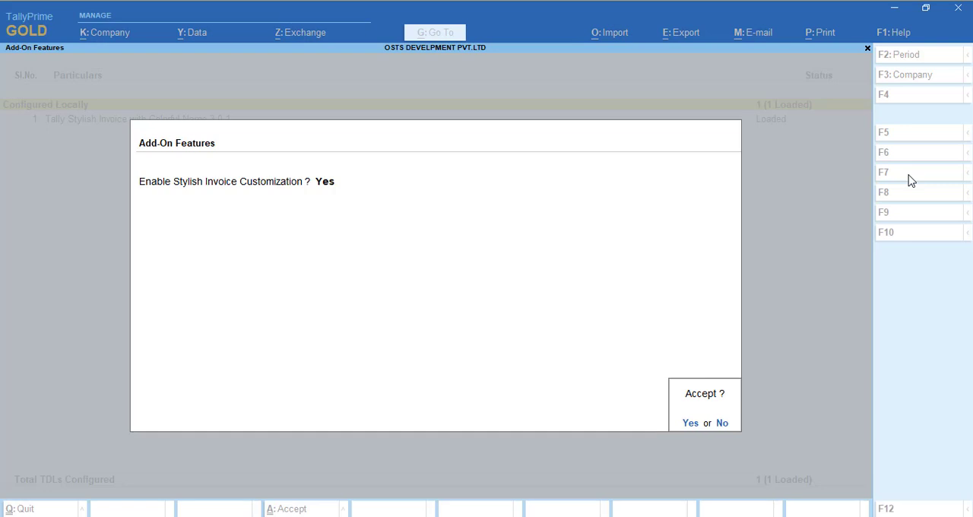
key(y)
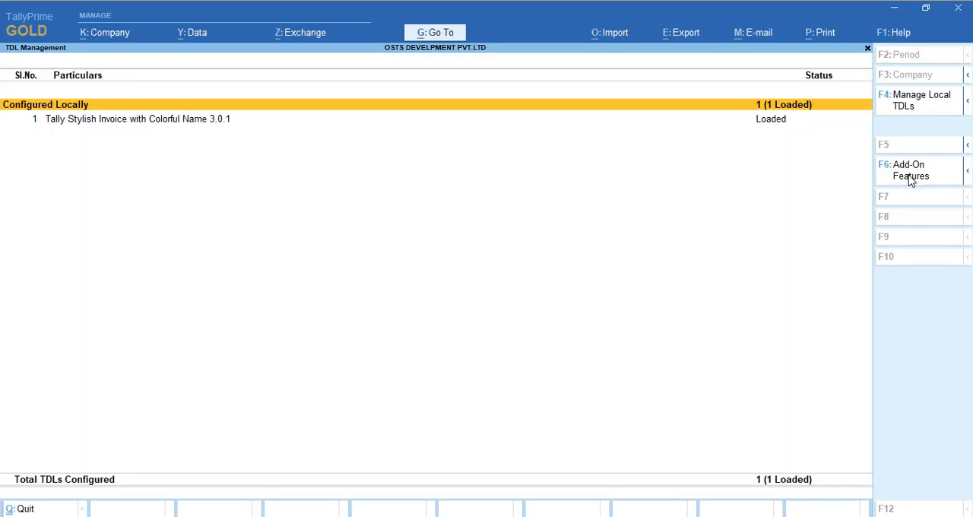
- Preview the sales invoice enlarged and examine the grid lines between items and the terms and conditions block
key(Escape)
key(alt+p)
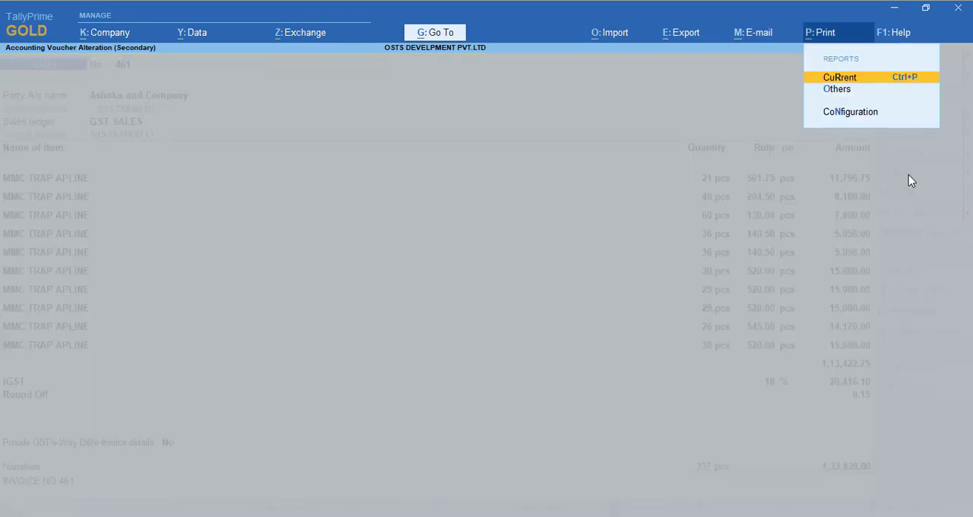
key(Return)
key(i)
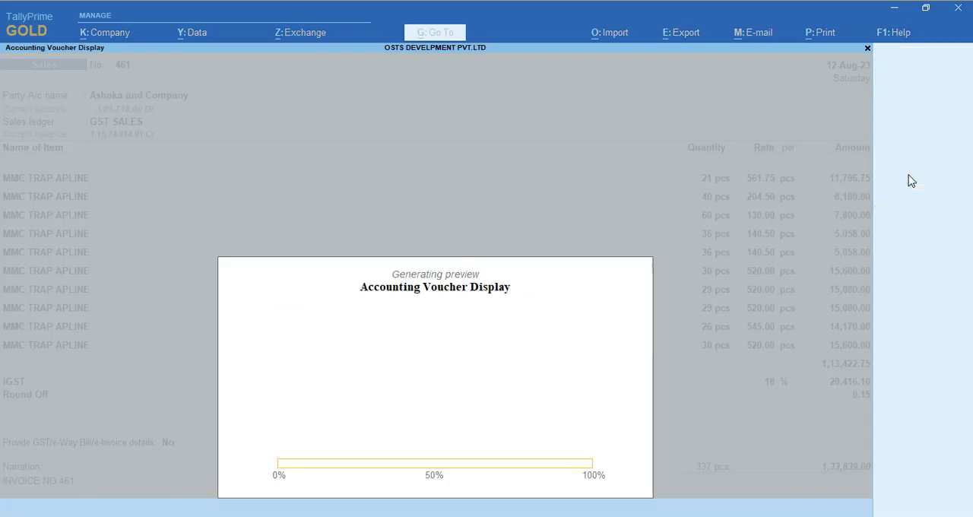
key(Return)
key(Down)
key(Down)
key(Down)
key(Down)
key(Down)
key(Down)
key(Down)
key(Down)
key(Down)
key(Down)
key(Down)
key(Down)
key(Down)
key(Down)
key(Down)
key(Down)
key(Down)
key(Down)
key(Down)
key(Down)
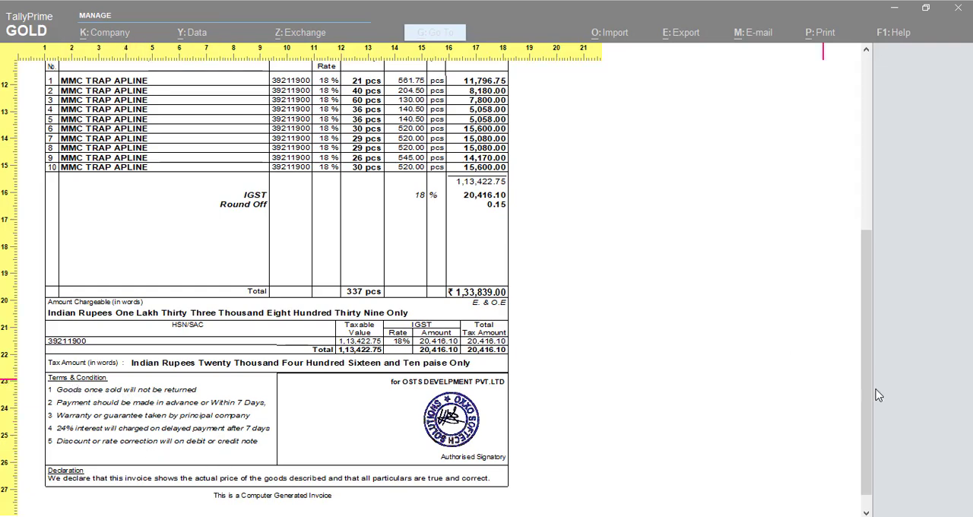
drag(873, 398, 864, 313)
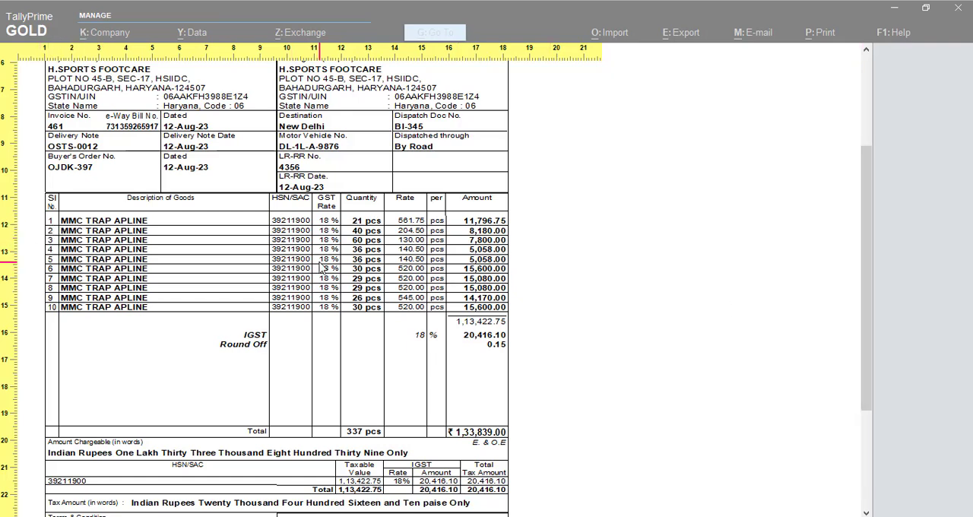
mouse_move(864, 359)
mouse_down()
mouse_move(854, 256)
mouse_move(854, 454)
mouse_up()
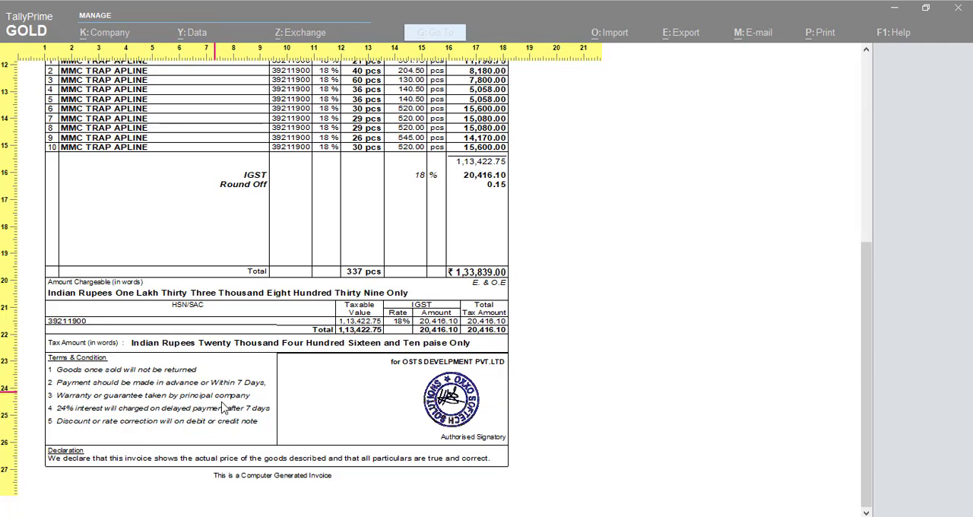
- Leave the preview for the Gateway of Tally without quitting and open the Sales voucher type for alteration
key(Escape)
key(Escape)
key(Escape)
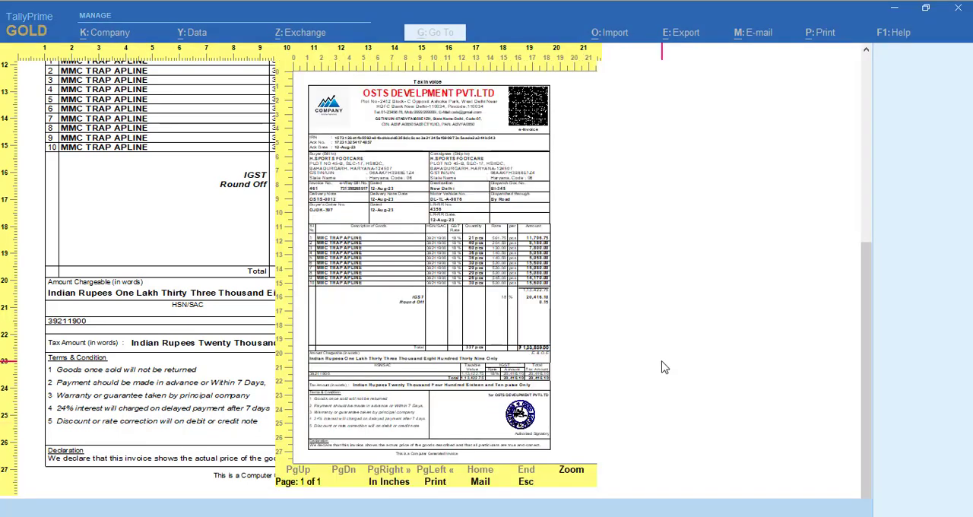
key(Escape)
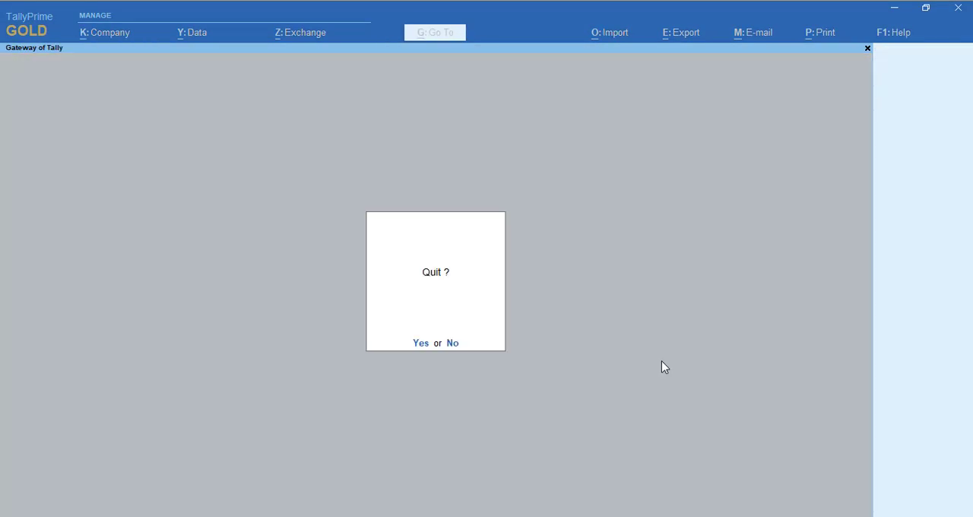
key(n)
key(Down)
key(Return)
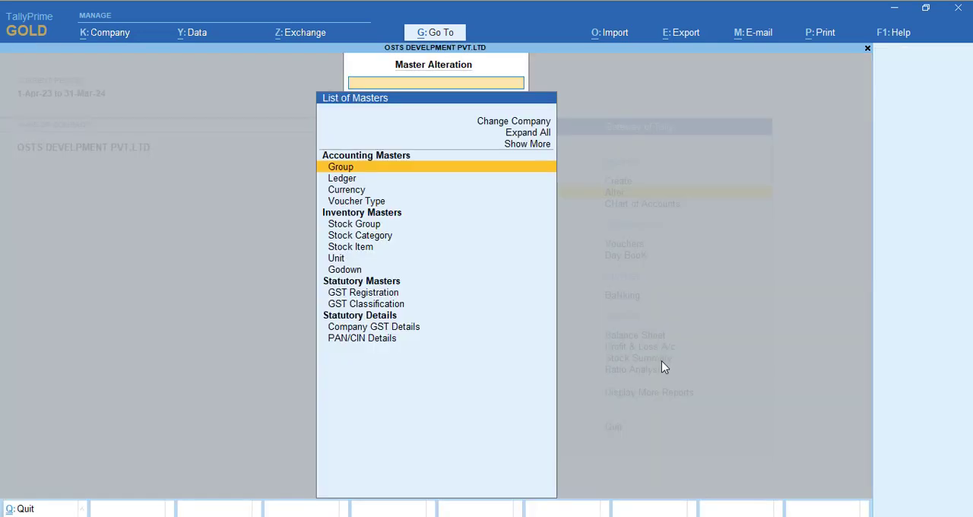
key(Down)
key(Down)
key(Down)
key(Return)
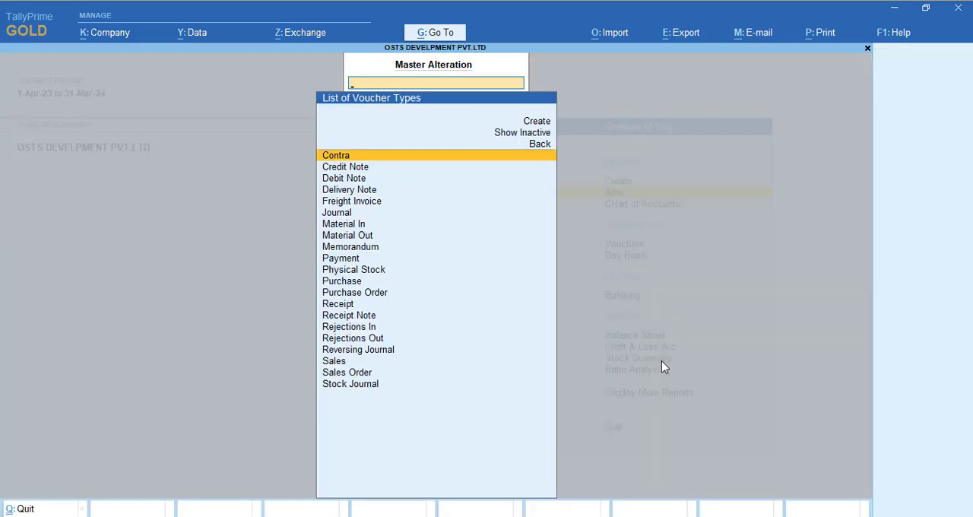
text(Sa)
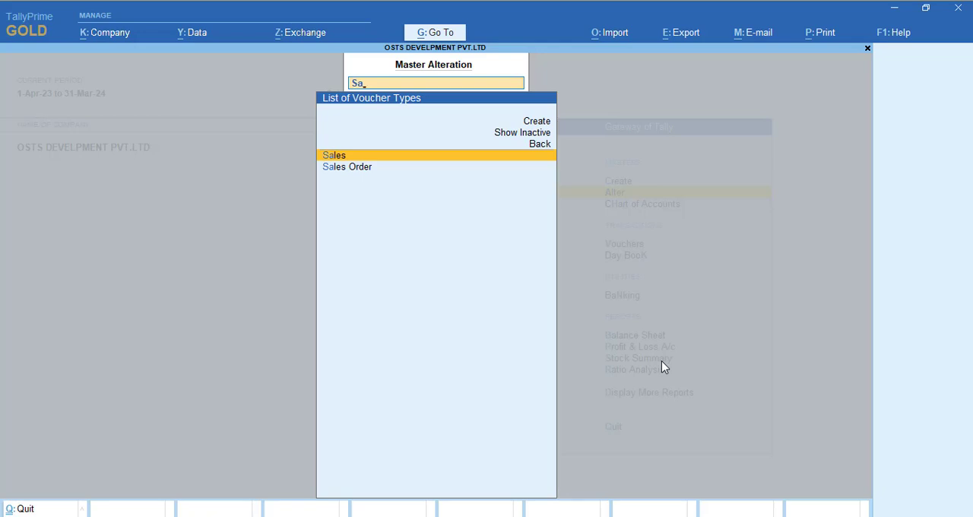
key(Return)
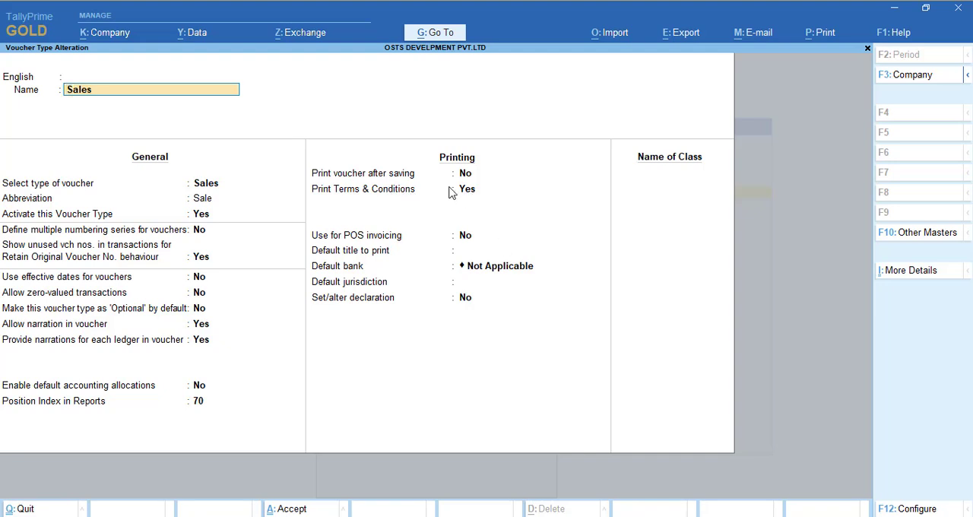
- Review the Terms & Conditions lines of the Sales voucher type and return to the Gateway of Tally without changing them
click(474, 191)
key(Return)
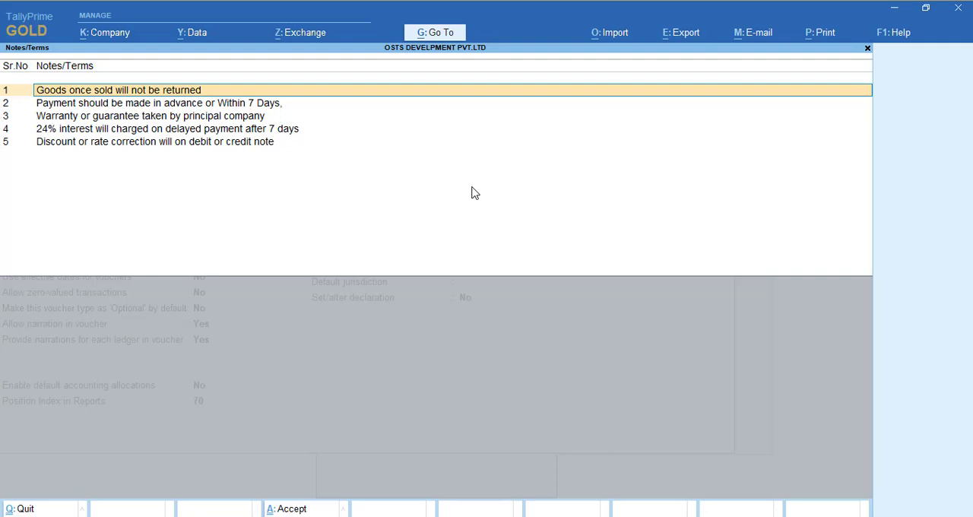
key(Return)
key(Return)
key(Return)
key(Return)
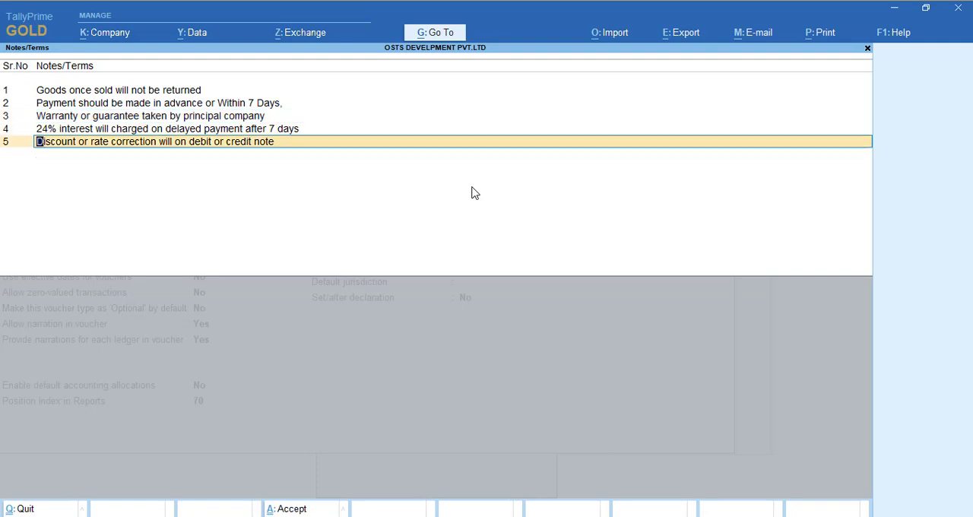
key(Escape)
key(Escape)
key(Return)
key(Escape)
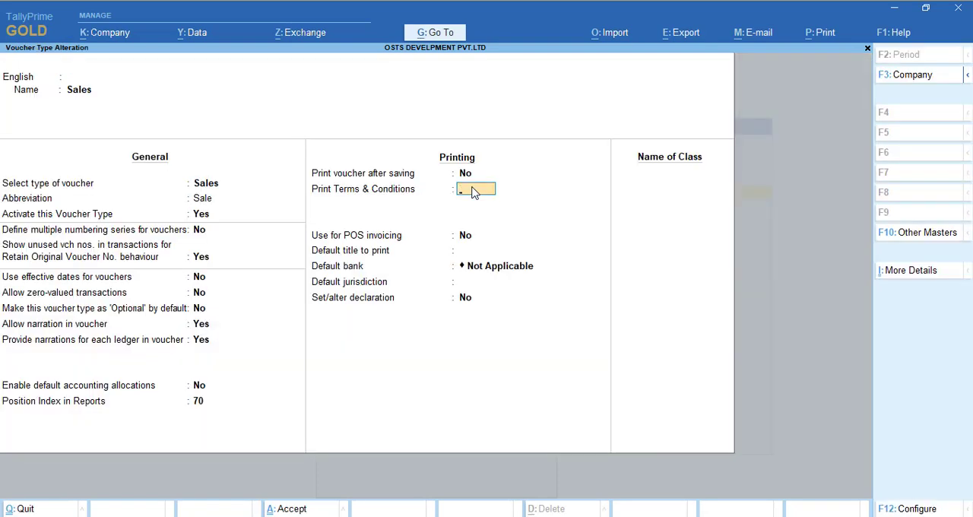
key(Escape)
key(Return)
key(Escape)
key(Escape)
key(Escape)
key(Escape)
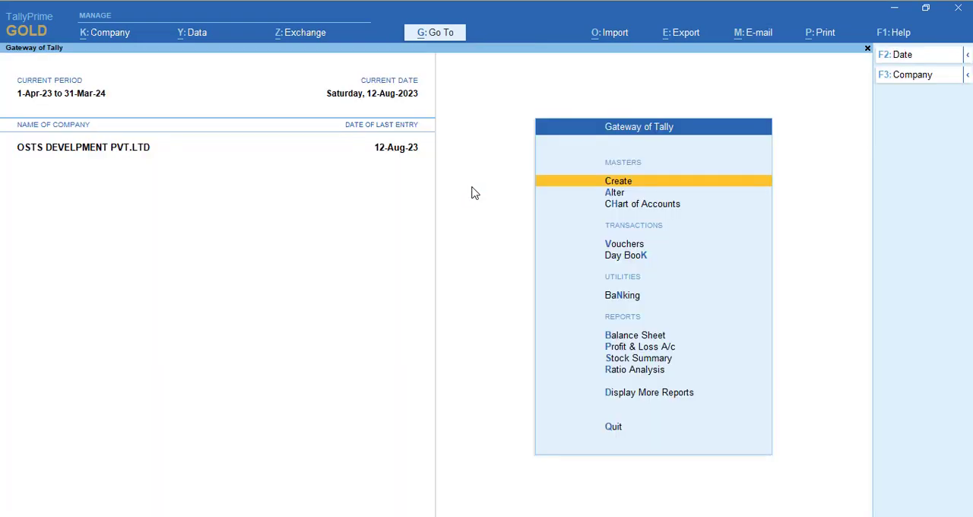
- Open the Ashoka and Company sales voucher from the Day Book and show its enlarged print preview
key(k)
key(Down)
key(alt+p)
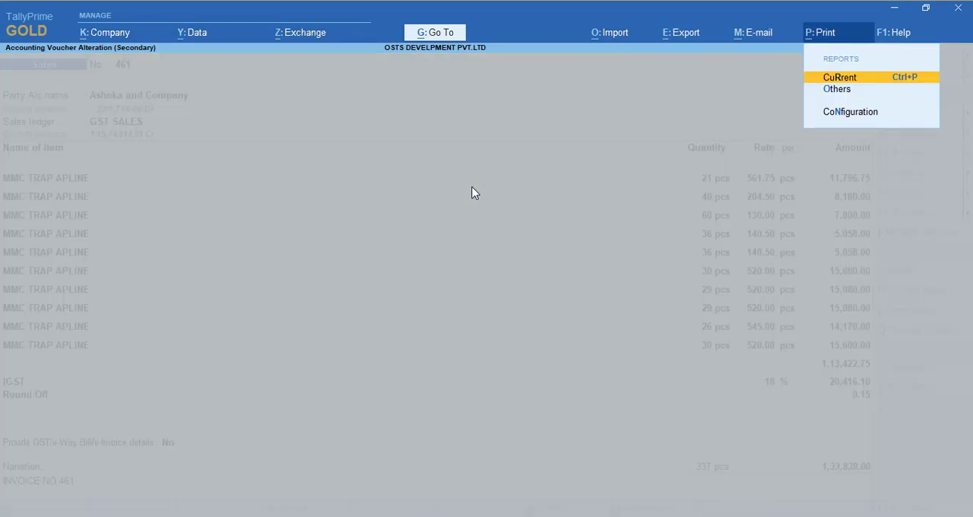
key(Return)
key(i)
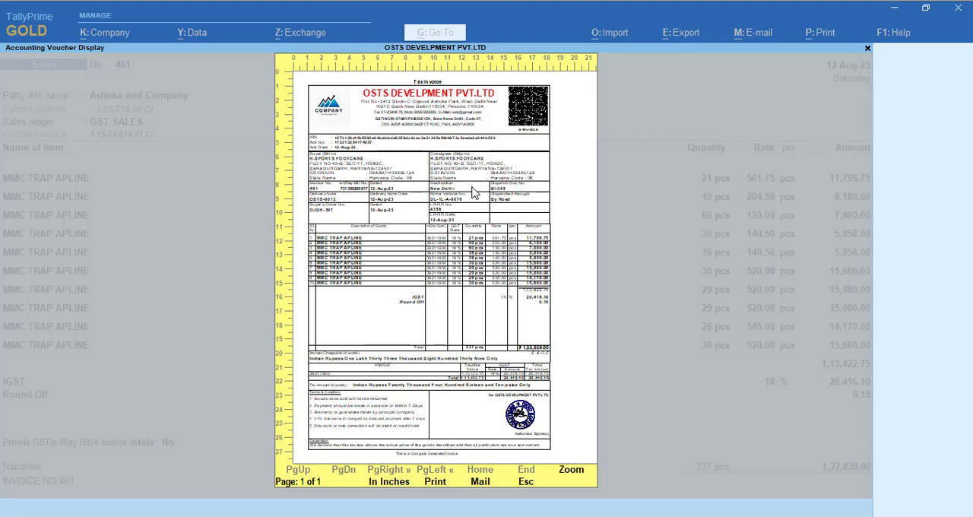
key(Return)
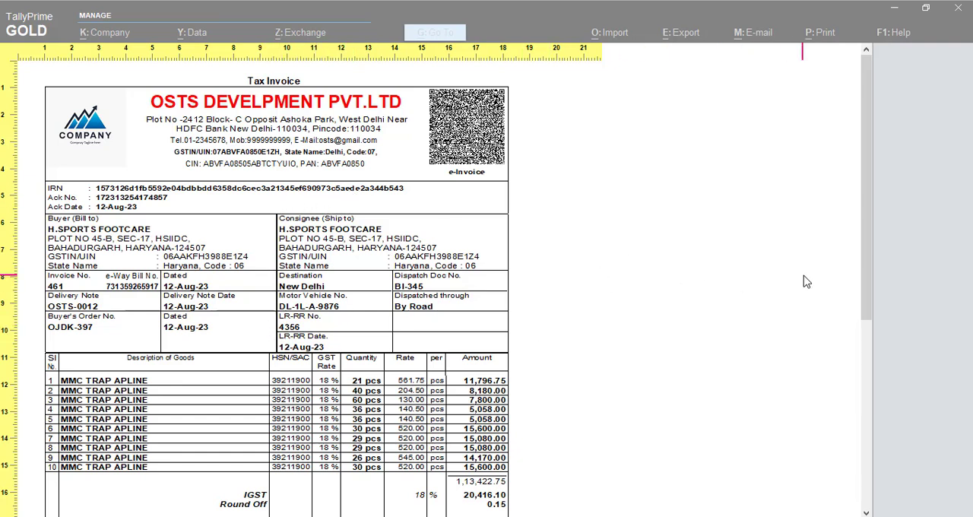
- Examine the rest of the invoice down to the declaration, and return to the Day Book
drag(870, 253, 870, 372)
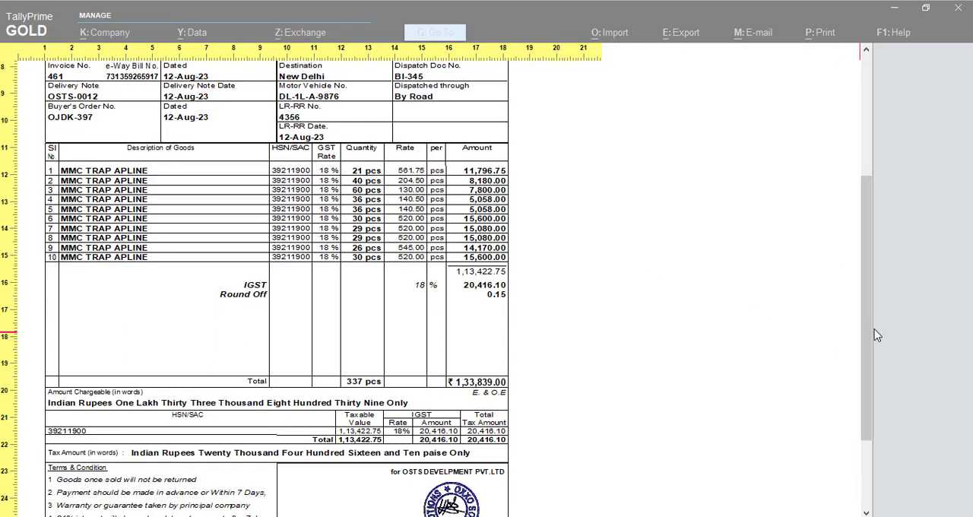
scroll(870, 335, down, 3)
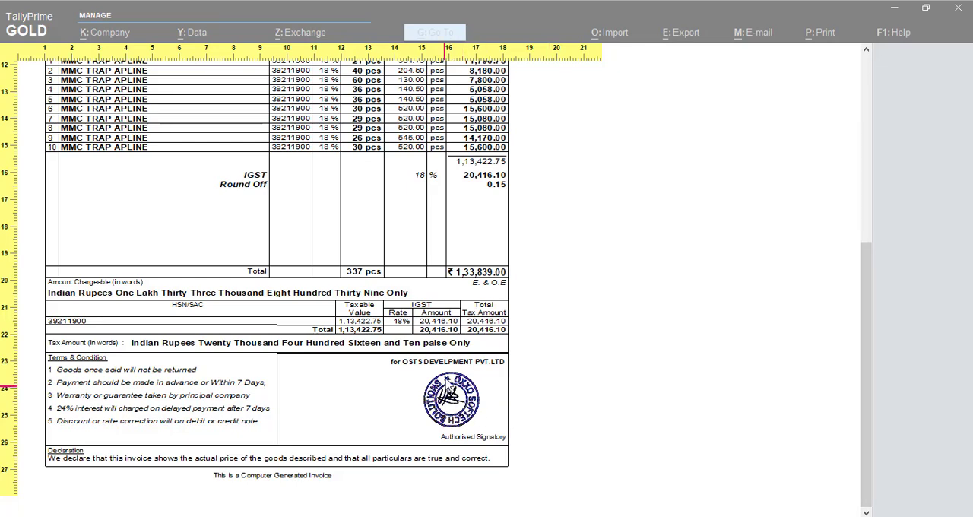
click(513, 455)
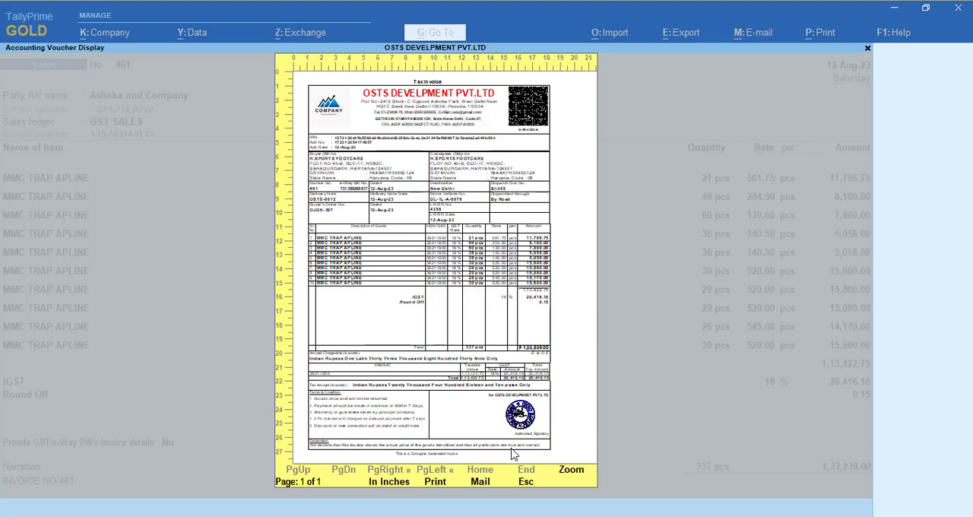
key(Escape)
key(Escape)
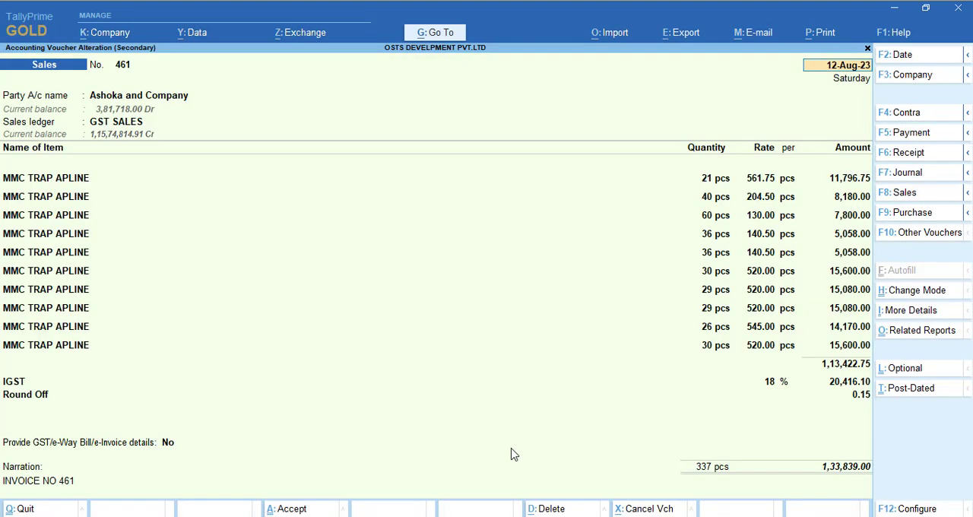
key(BackSpace)
key(Escape)
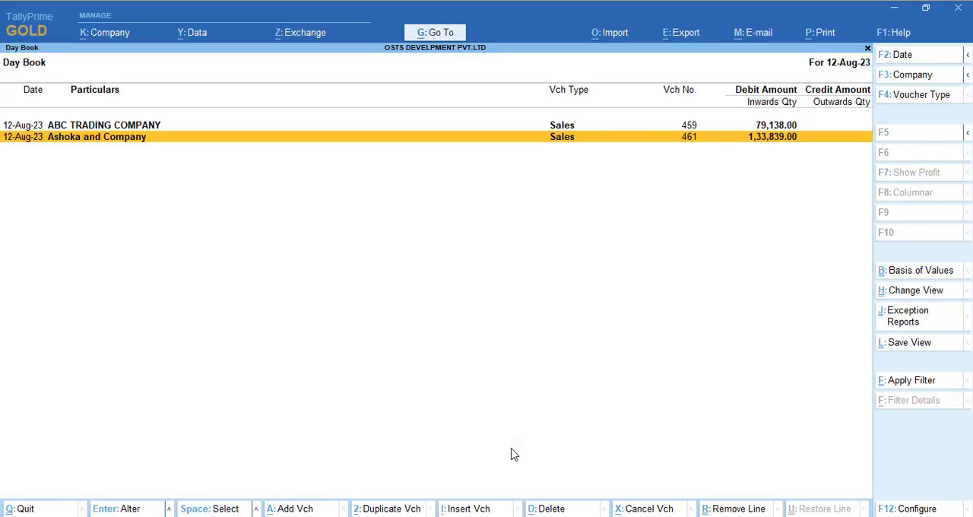
- Start a duplicate of the Ashoka and Company sales voucher, keeping its party details, dispatch details and the GST SALES ledger
key(Return)
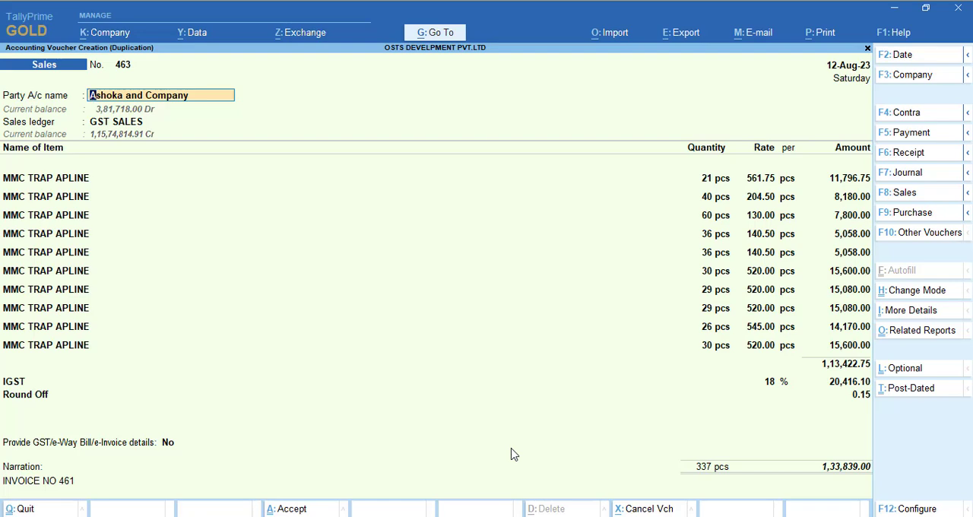
key(Return)
key(Return)
key(Return)
key(Return)
key(Return)
key(Return)
key(Return)
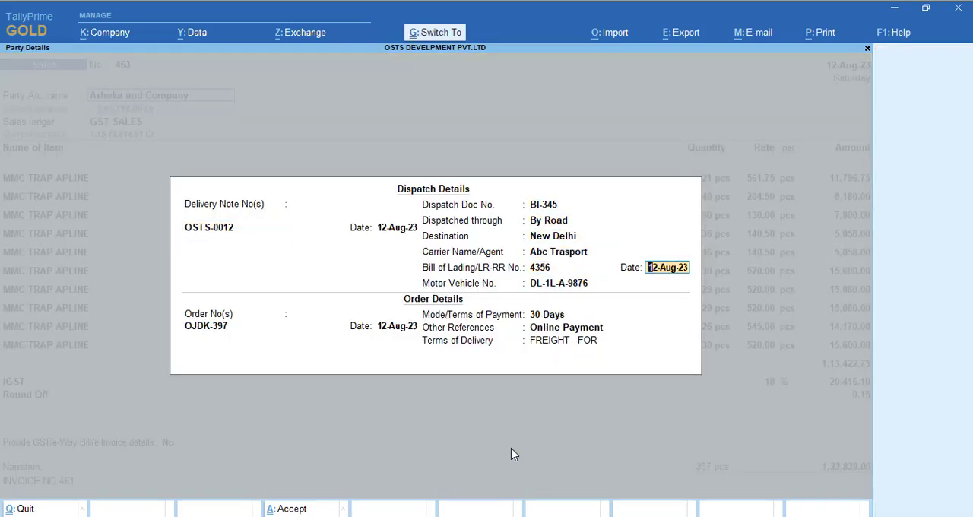
key(ctrl+a)
key(ctrl+a)
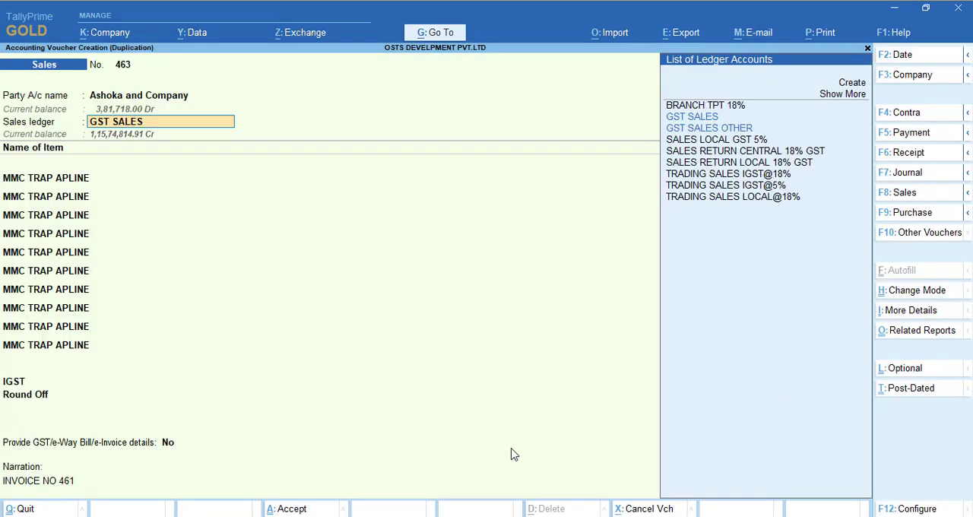
key(Return)
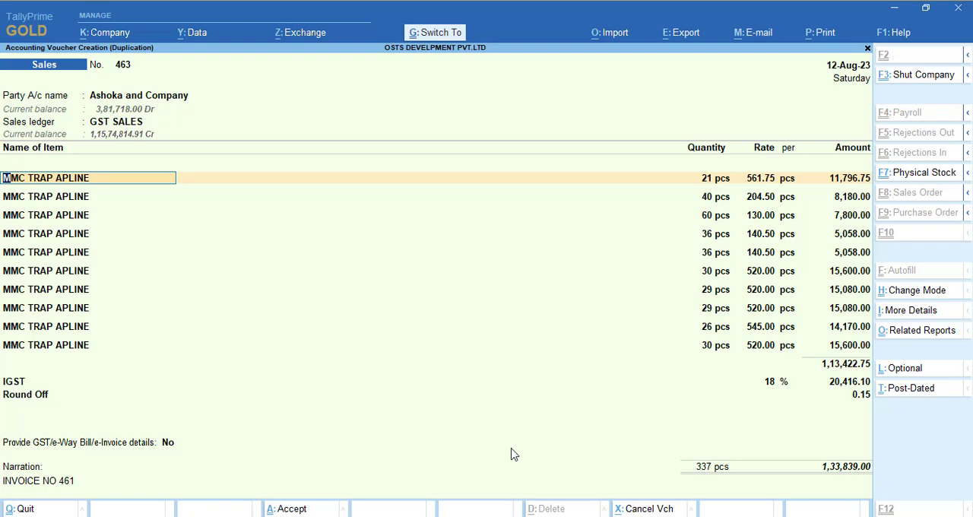
- Save the duplicated Ashoka and Company sales voucher without sending its details for e-Invoice and e-Way Bill generation
key(ctrl+a)
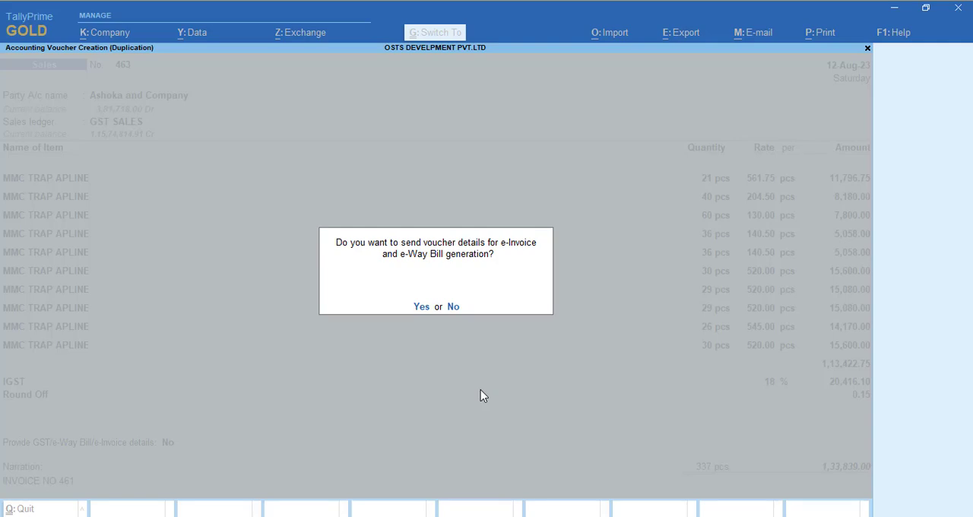
key(n)
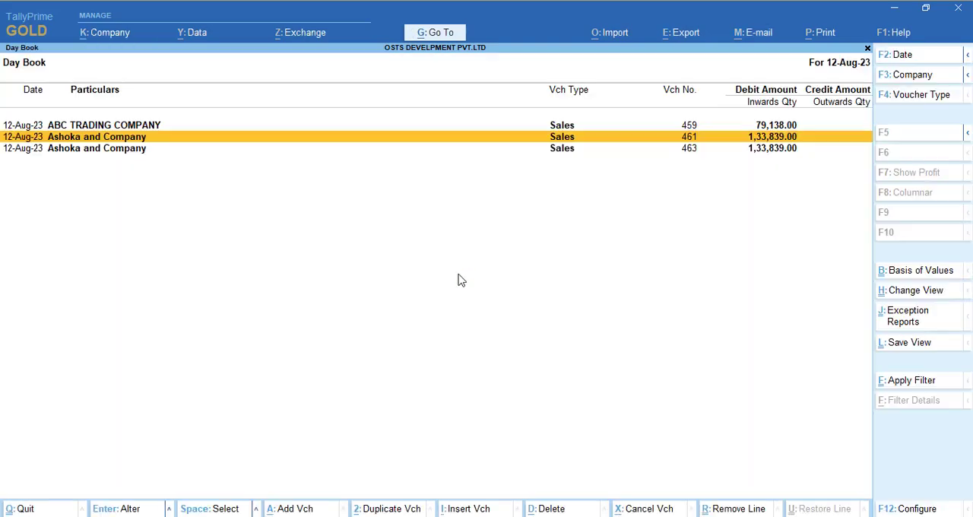
- Open the newly duplicated Ashoka and Company sales voucher from the Day Book and show its enlarged print preview
key(Down)
key(Return)
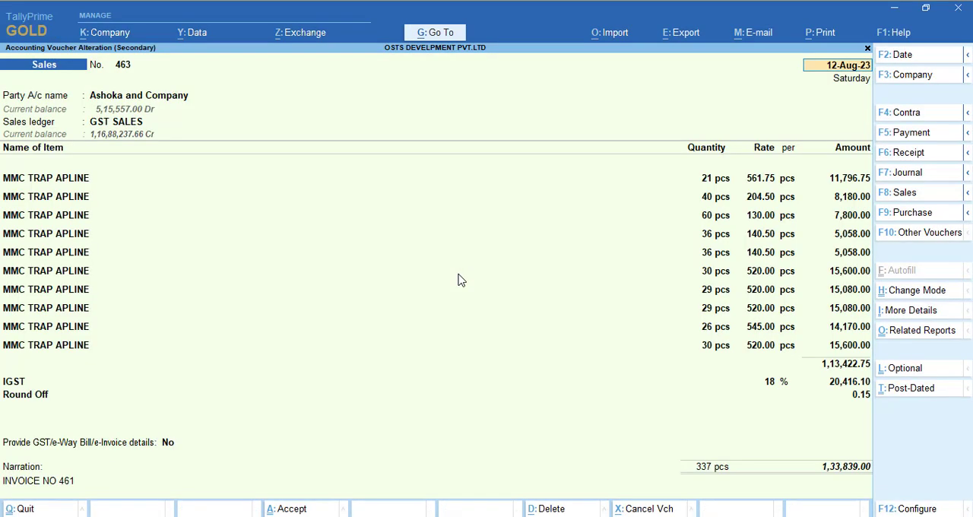
key(alt+p)
key(Return)
key(i)
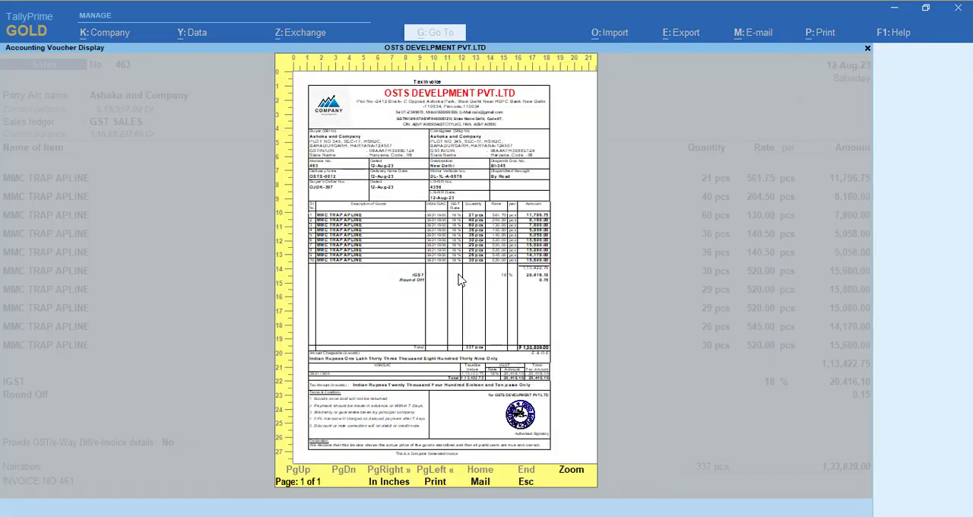
key(alt+z)
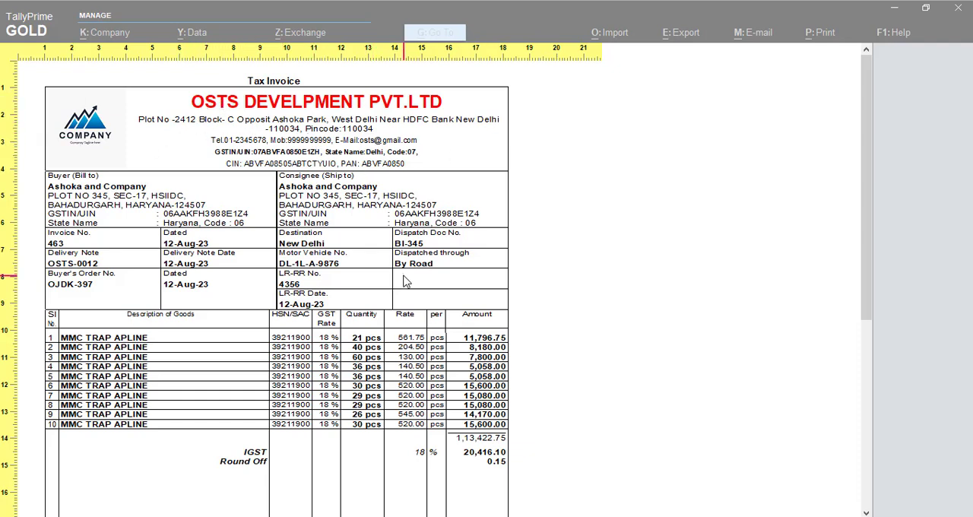
- Examine the header, dispatch details and item lines of the duplicated voucher's Tax Invoice, and return to the Day Book
drag(864, 228, 868, 160)
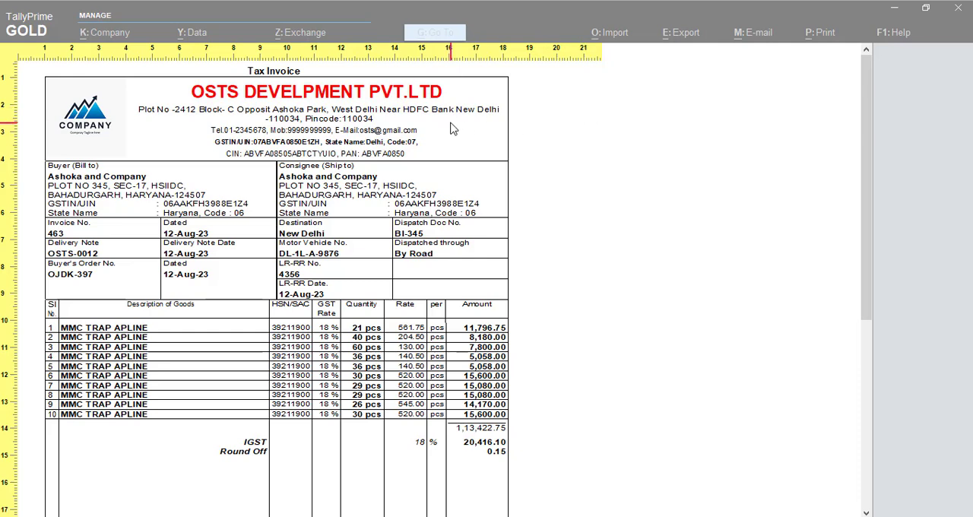
key(Escape)
key(Escape)
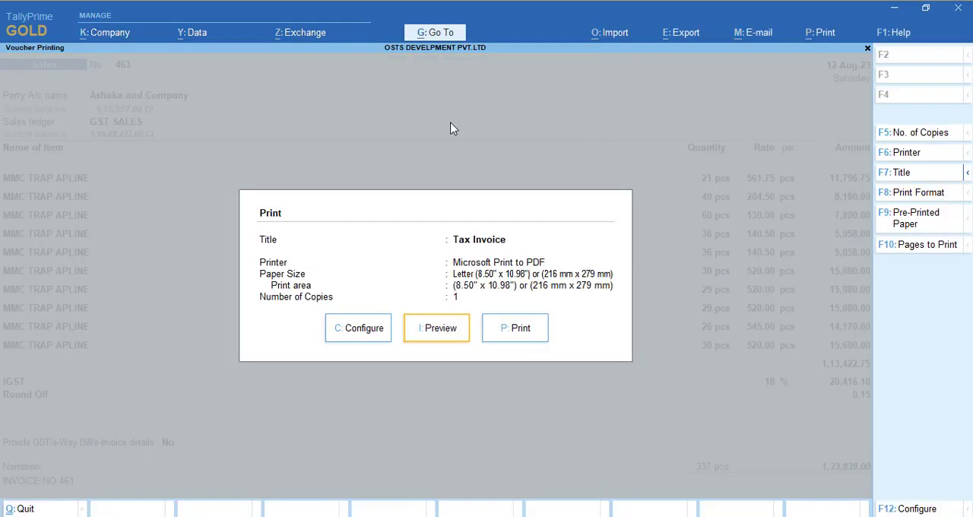
key(Escape)
key(Escape)
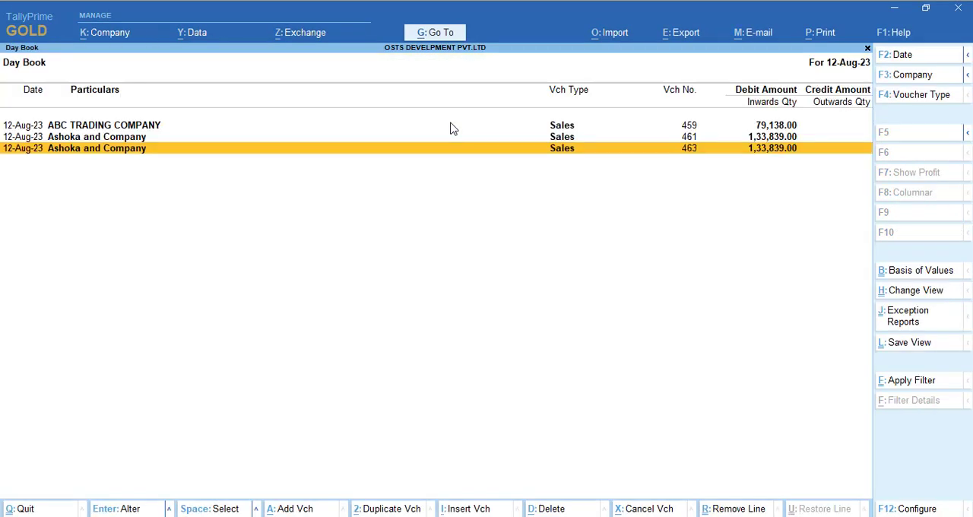